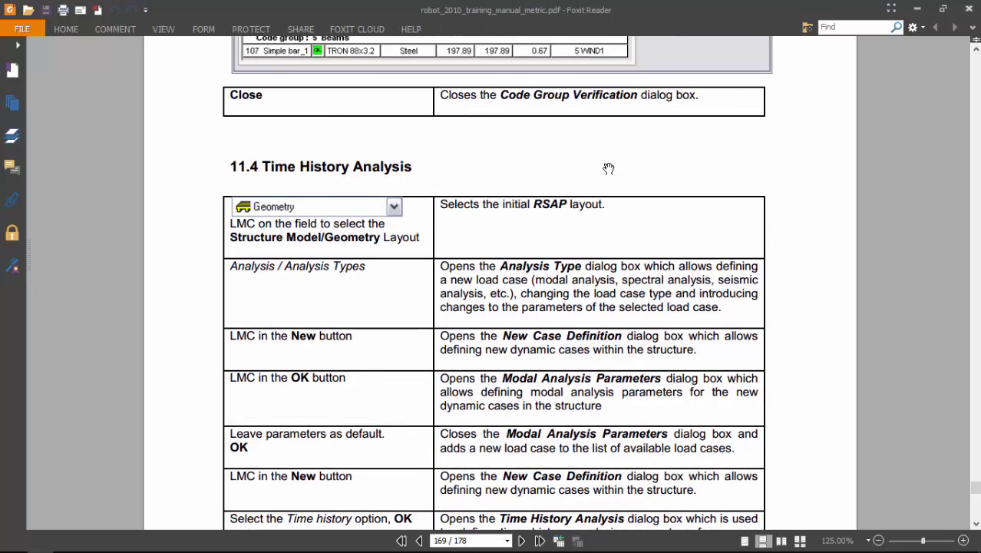
{"action": "scroll", "coordinate": [323, 161], "scroll_direction": "up", "scroll_amount": 1}
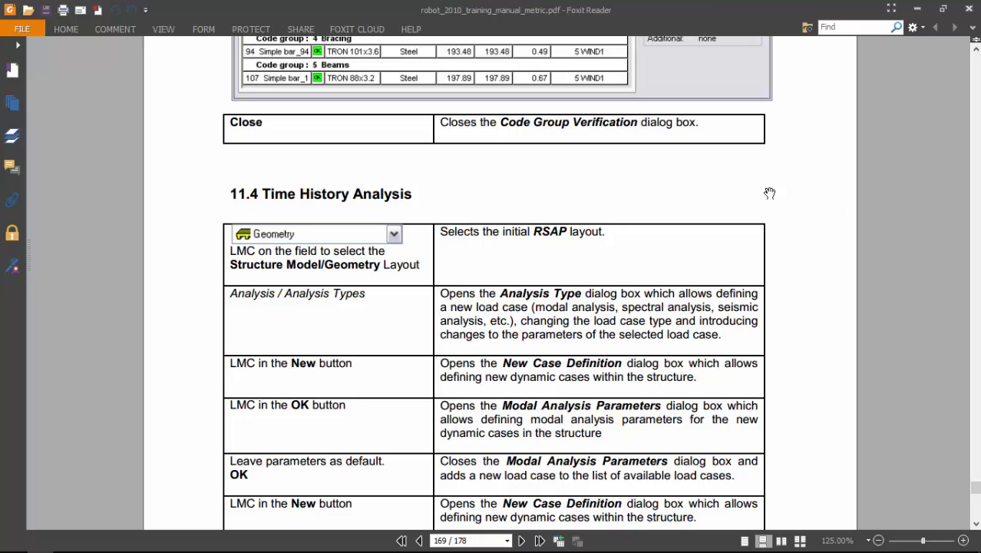
Step: Review section 11.4 Time History Analysis in the manual, then switch to the Robot bridge project
{"action": "key", "text": "alt+Tab"}
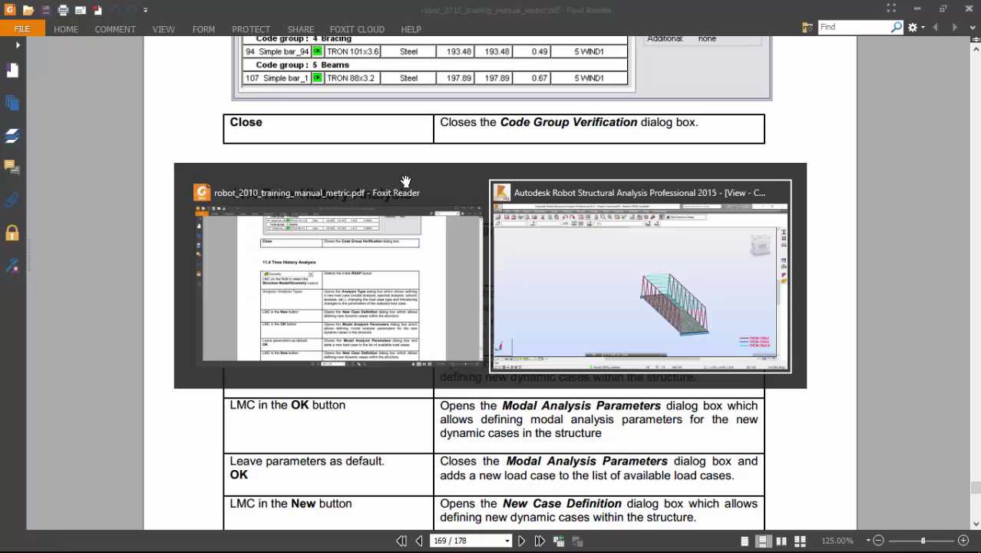
Step: Add case 17 Modal with default parameters: 10 modes, lumped masses without rotations
{"action": "left_click", "coordinate": [628, 49]}
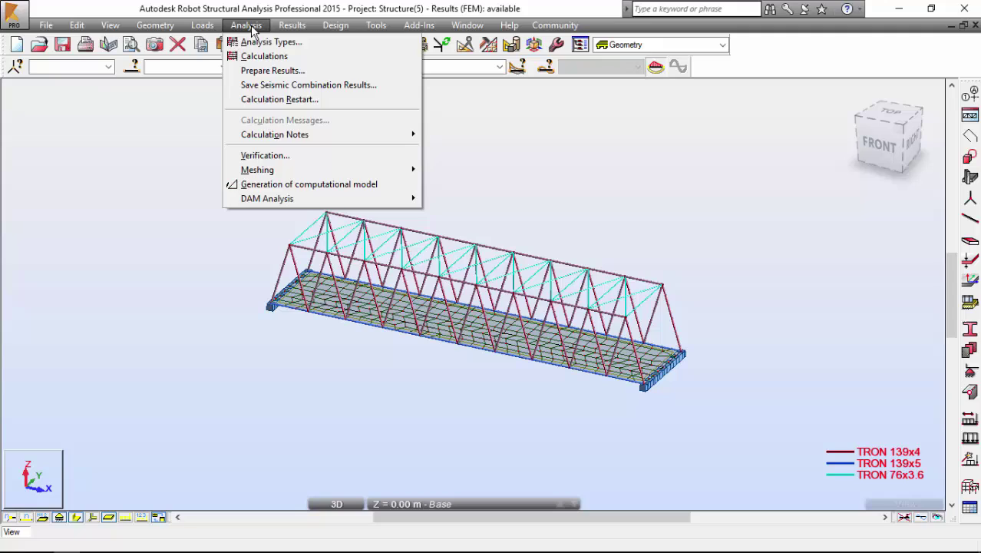
{"action": "left_click", "coordinate": [271, 42]}
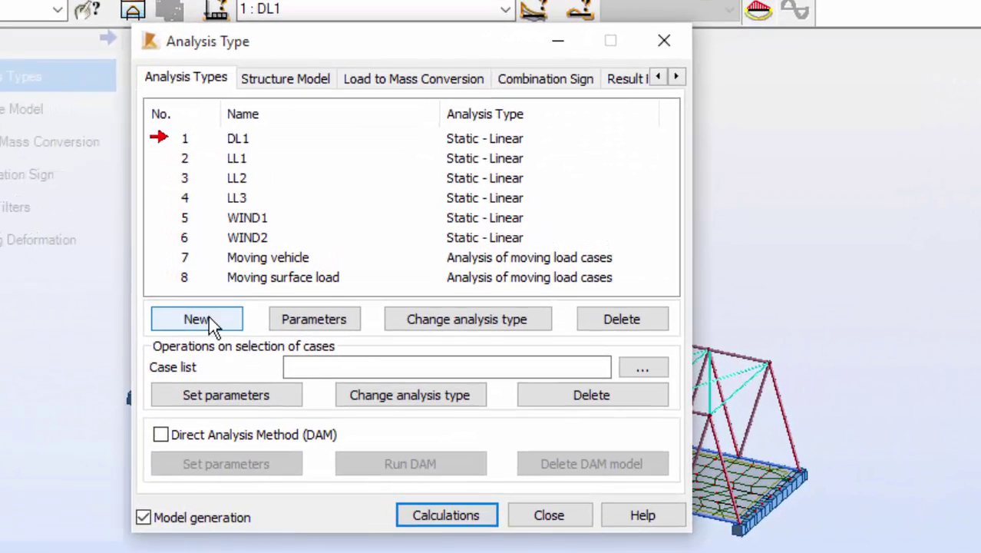
{"action": "left_click", "coordinate": [225, 316]}
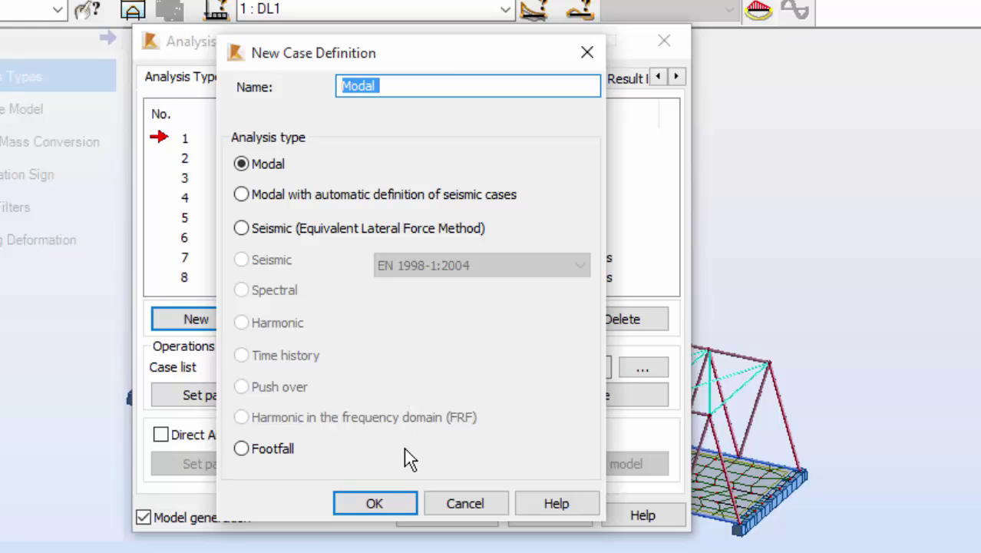
{"action": "left_click", "coordinate": [381, 506]}
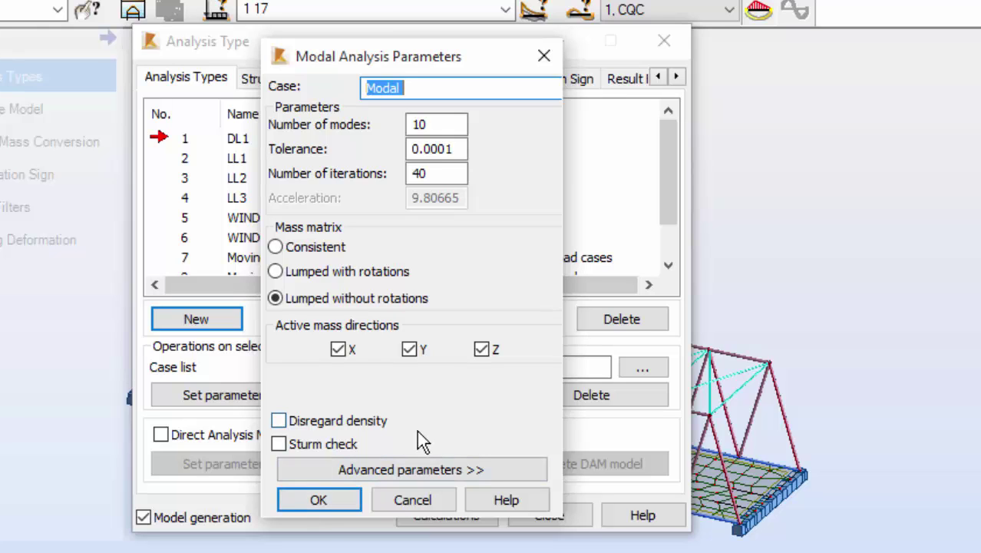
{"action": "left_click", "coordinate": [322, 500]}
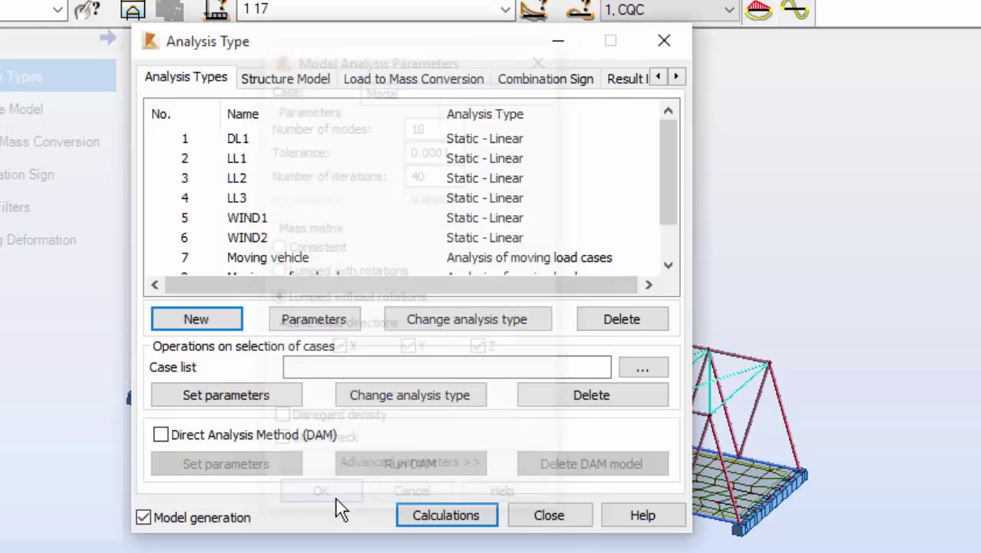
{"action": "scroll", "coordinate": [659, 222], "scroll_direction": "down", "scroll_amount": 2}
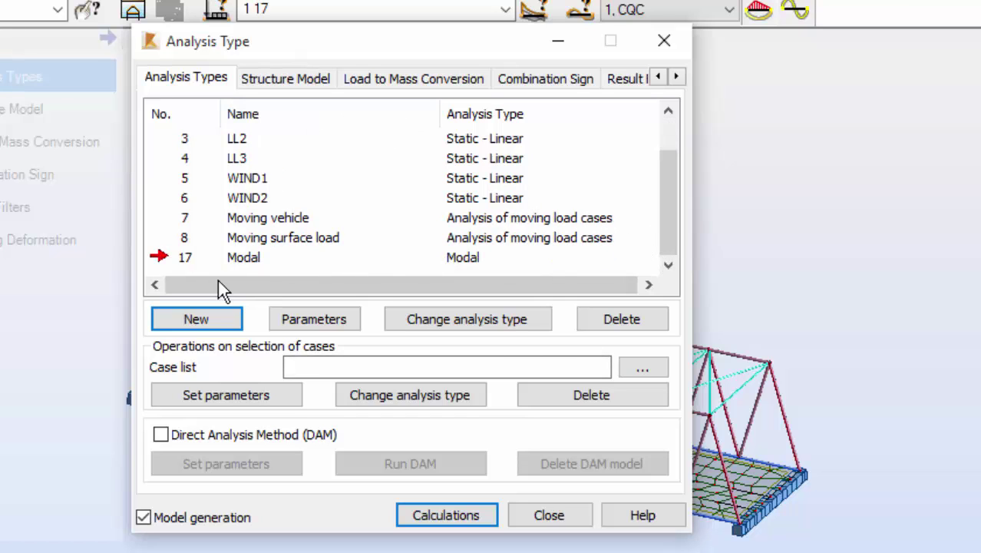
Step: Create a new Time history case named 'Time history analysis' with default Newmark settings
{"action": "left_click", "coordinate": [196, 319]}
{"action": "left_click_drag", "start_coordinate": [406, 51], "coordinate": [707, 30]}
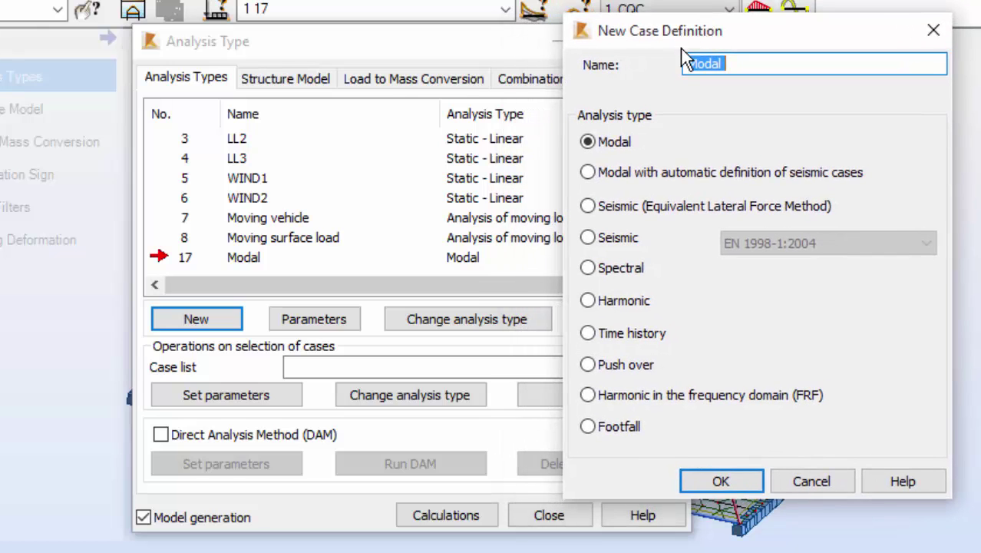
{"action": "left_click", "coordinate": [631, 337]}
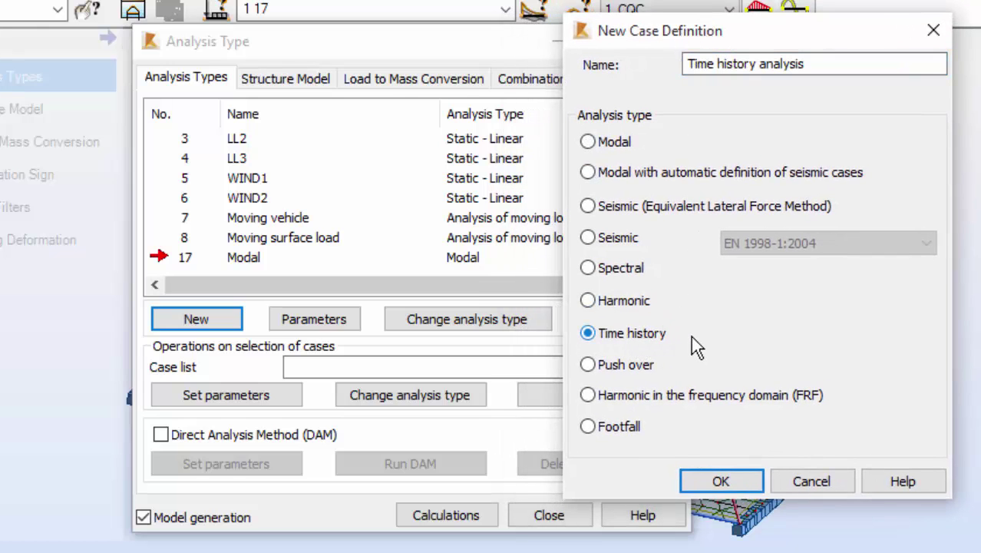
{"action": "left_click", "coordinate": [713, 478]}
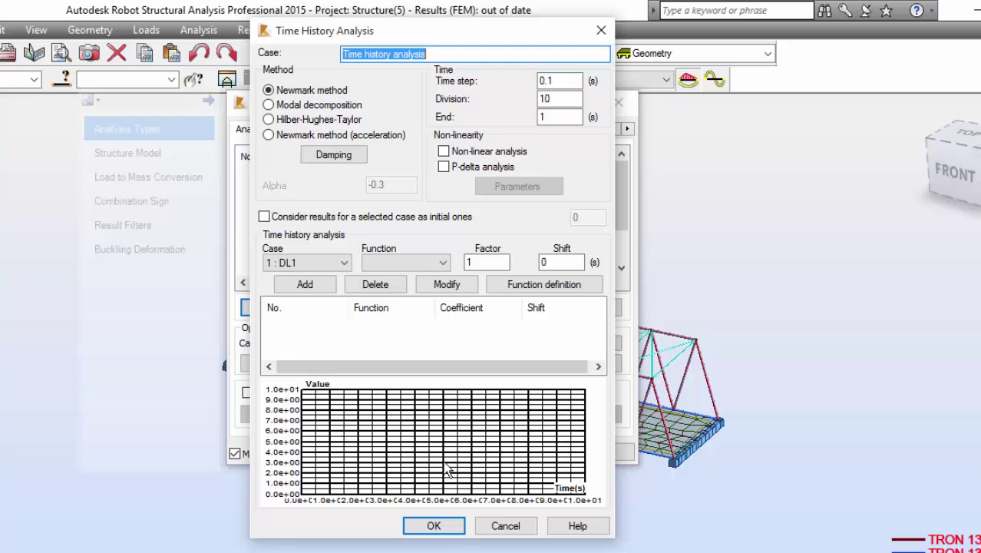
Step: Add a time function named 'Wind impact' in Time Function Definition
{"action": "left_click", "coordinate": [539, 285]}
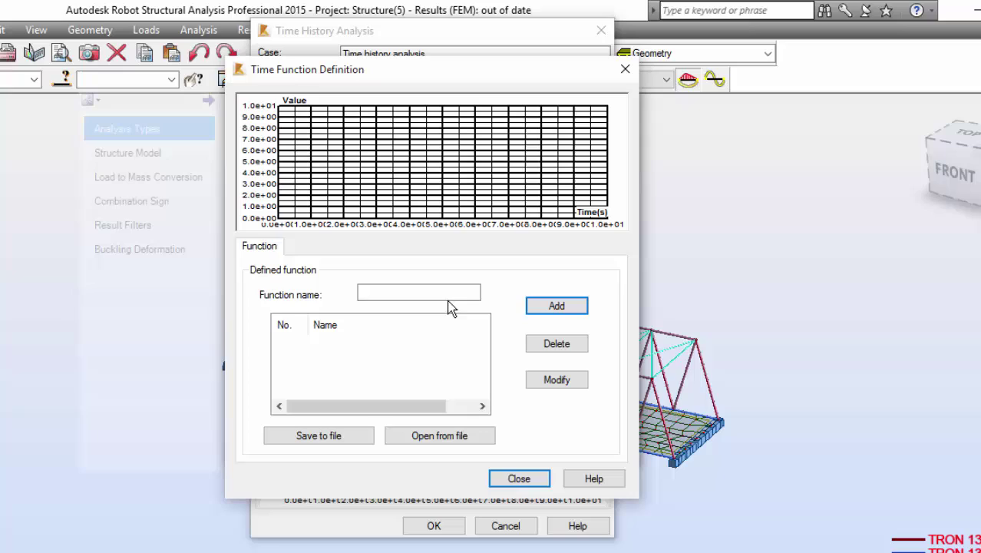
{"action": "left_click", "coordinate": [460, 295]}
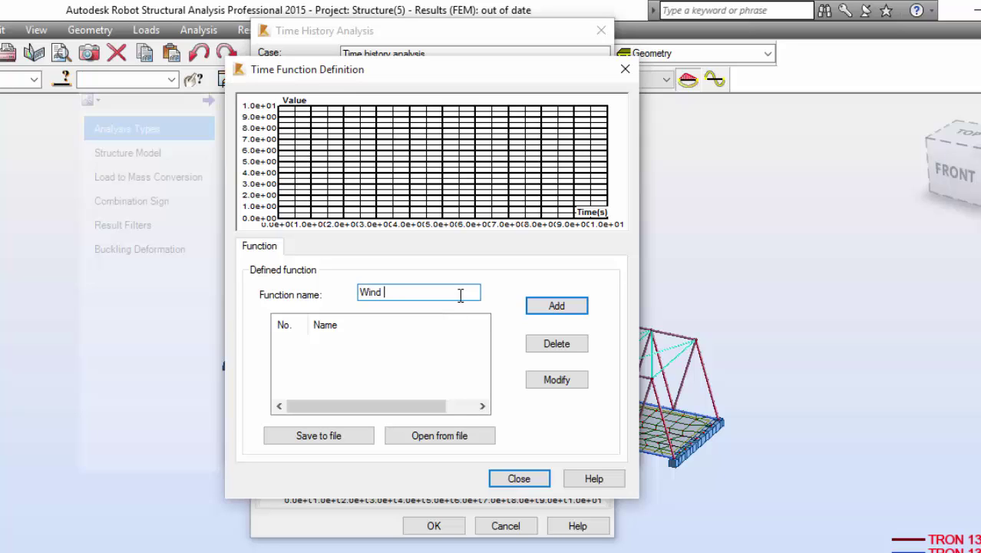
{"action": "type", "text": "Wind impact"}
{"action": "left_click", "coordinate": [537, 307]}
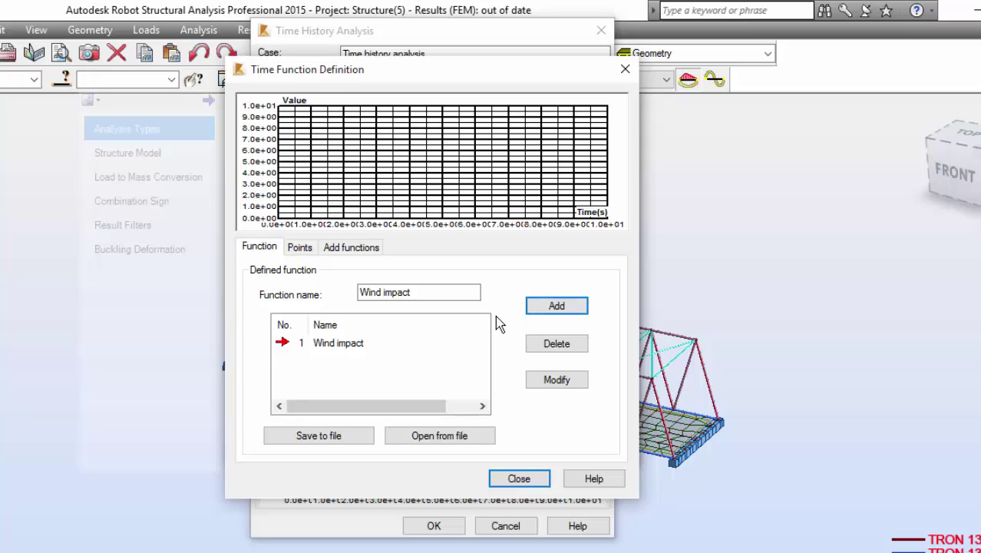
Step: Enter the first Wind impact points (0, 0) and (0.01, 5) on the Points tab
{"action": "left_click", "coordinate": [300, 248]}
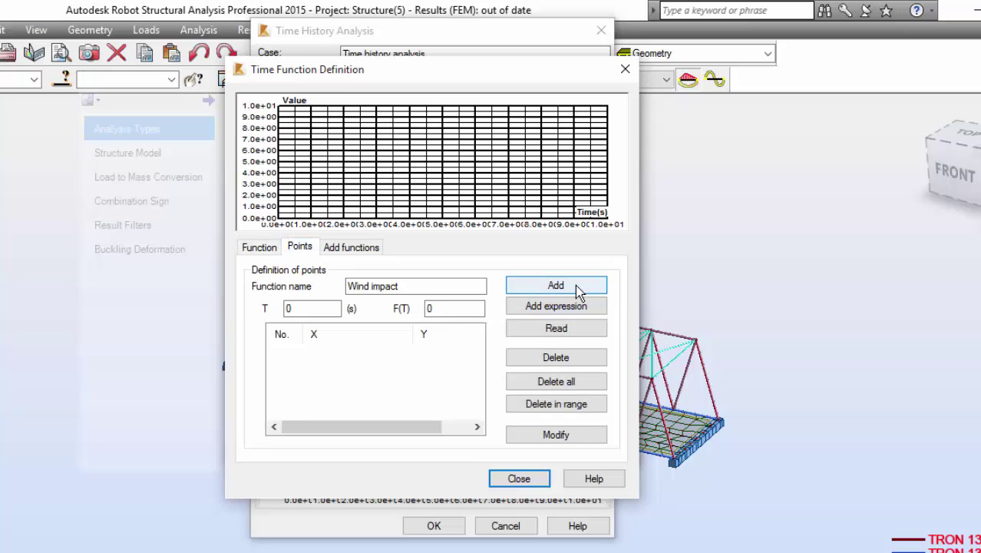
{"action": "left_click", "coordinate": [578, 290]}
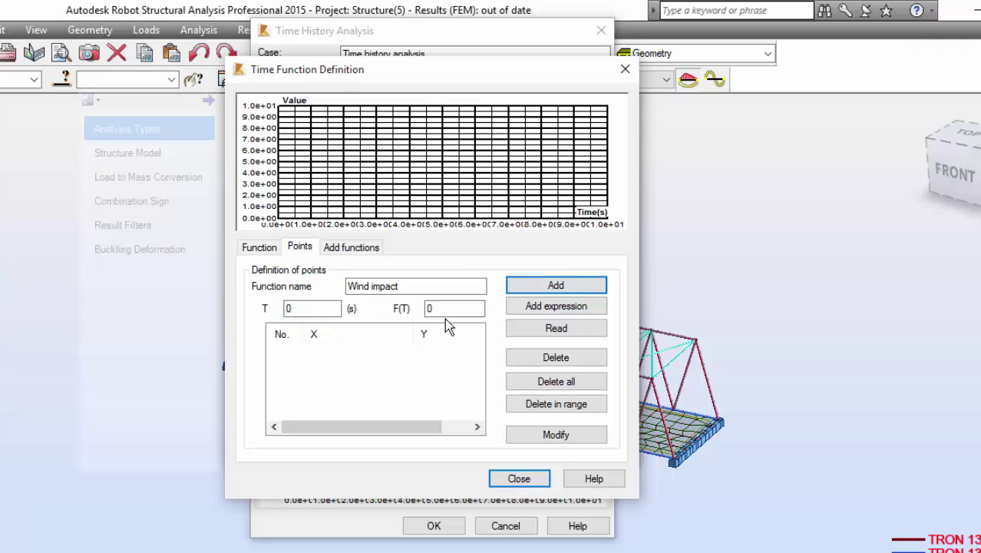
{"action": "left_click", "coordinate": [556, 291]}
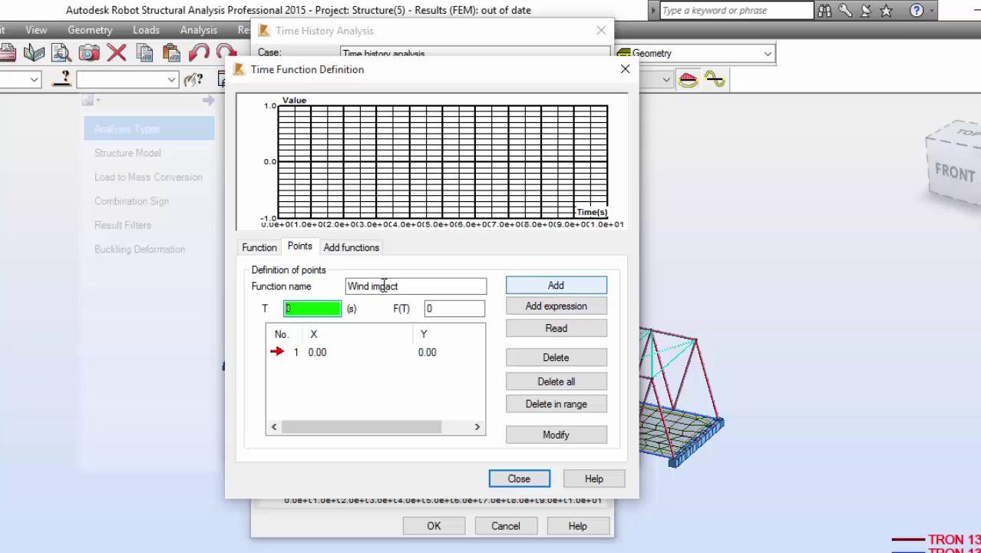
{"action": "left_click", "coordinate": [309, 308]}
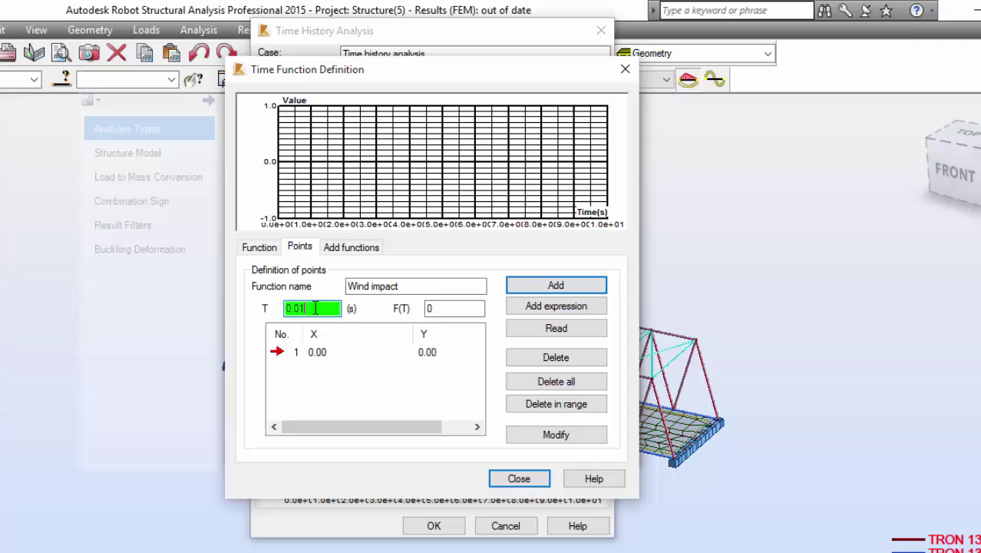
{"action": "type", "text": ".01"}
{"action": "left_click", "coordinate": [433, 308]}
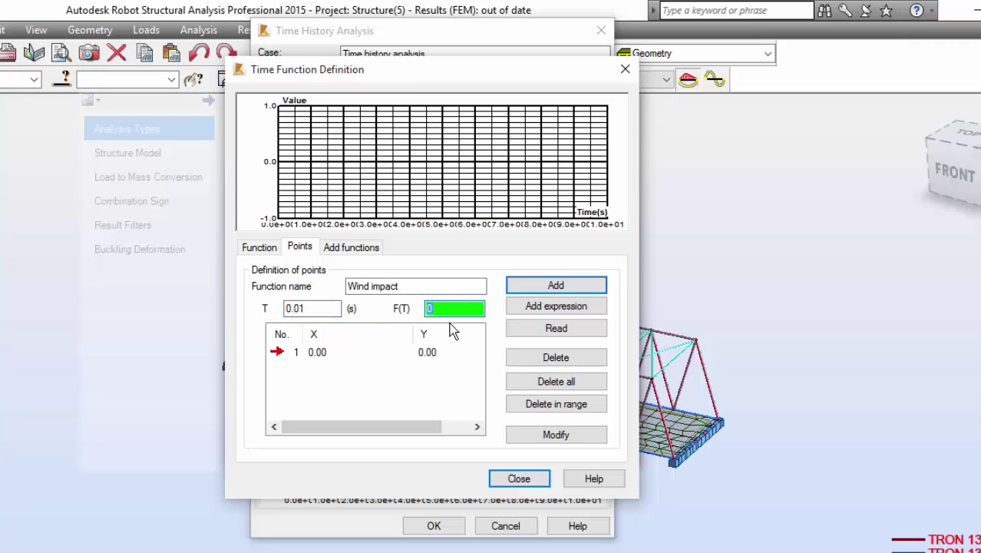
{"action": "left_click", "coordinate": [516, 285]}
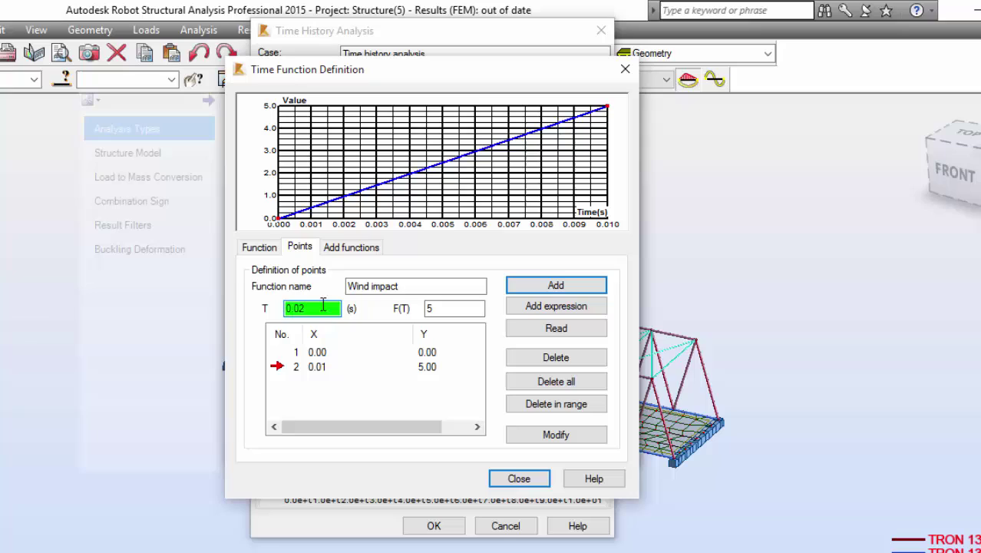
Step: Add the remaining points (0.02, 0) and (1, 0) to finish the impulse
{"action": "key", "text": "Tab"}
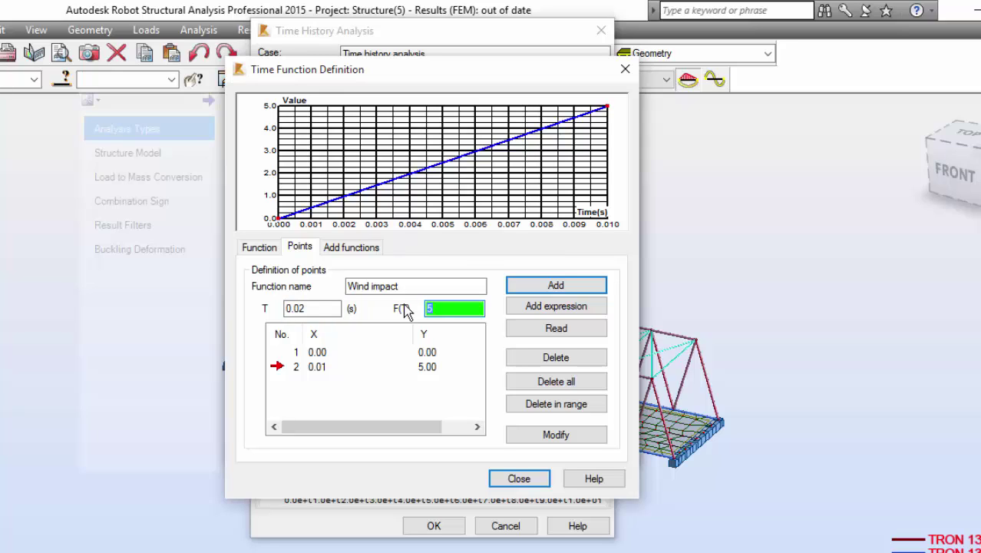
{"action": "type", "text": "0"}
{"action": "left_click", "coordinate": [555, 286]}
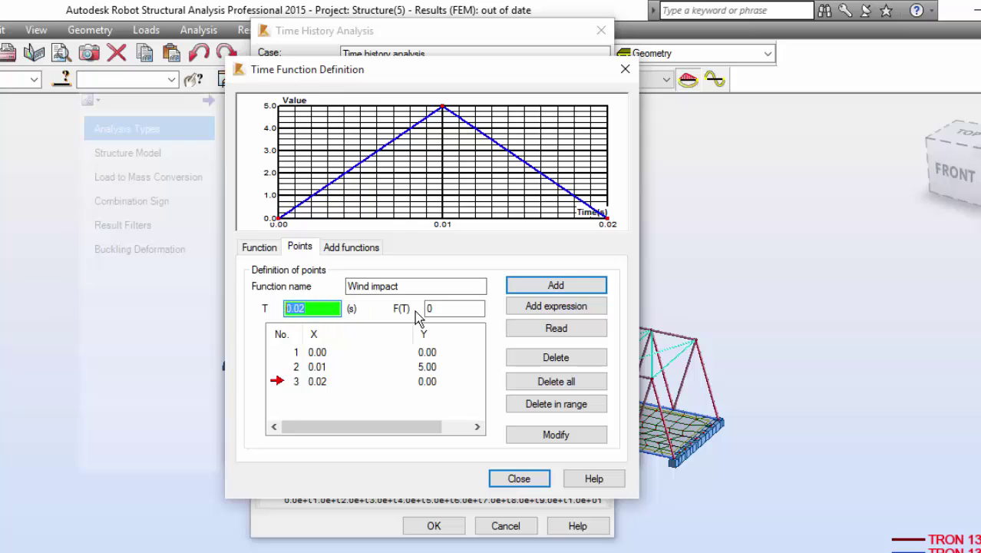
{"action": "type", "text": "1"}
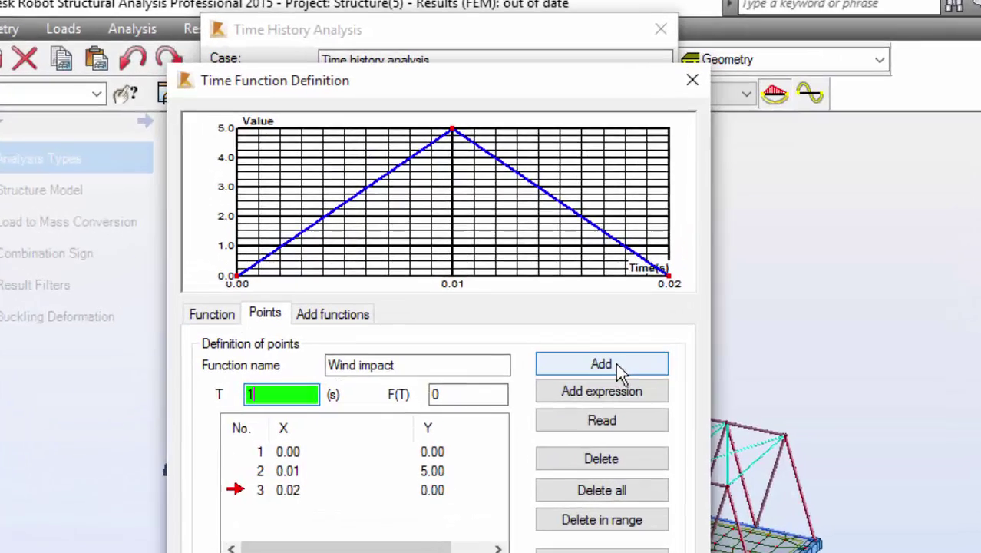
{"action": "left_click", "coordinate": [593, 290]}
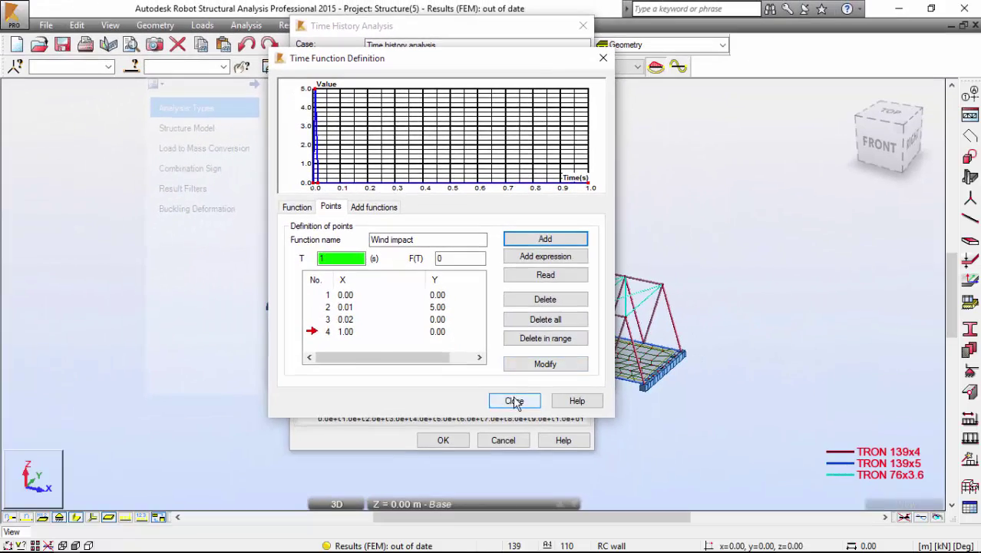
Step: Apply Wind impact to load case 5 WIND1 at coefficient 1.00 and confirm
{"action": "left_click", "coordinate": [514, 401]}
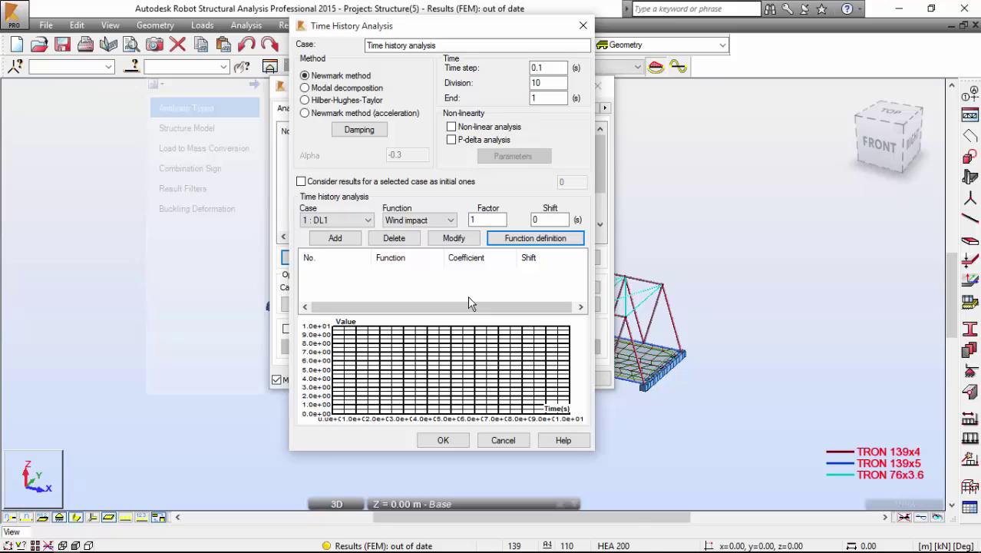
{"action": "left_click", "coordinate": [340, 221]}
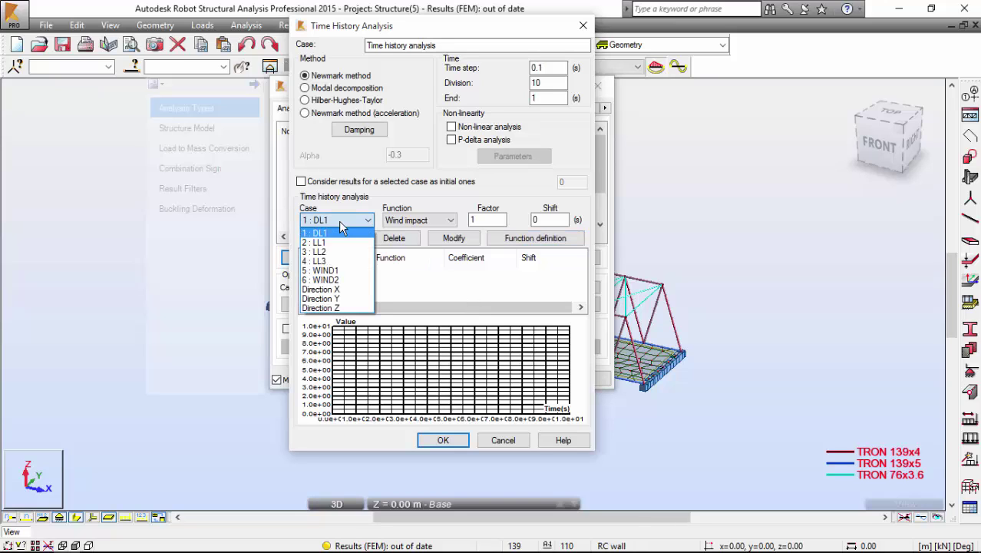
{"action": "left_click", "coordinate": [332, 270]}
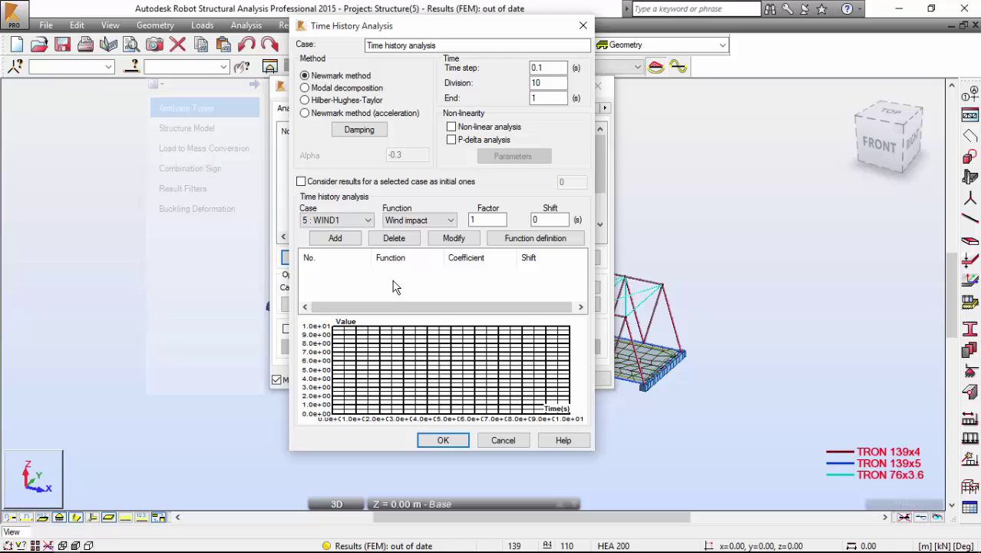
{"action": "left_click", "coordinate": [345, 241]}
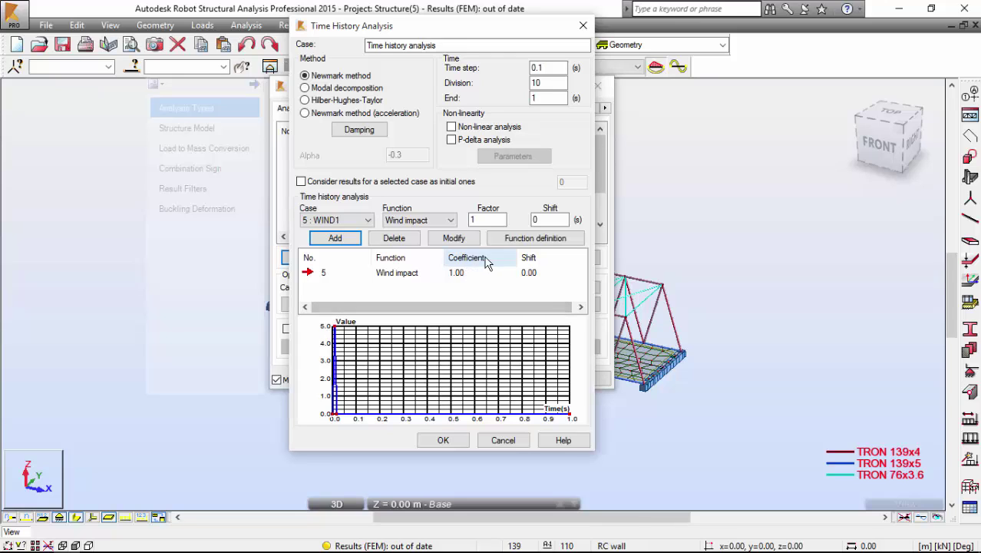
{"action": "left_click", "coordinate": [444, 439]}
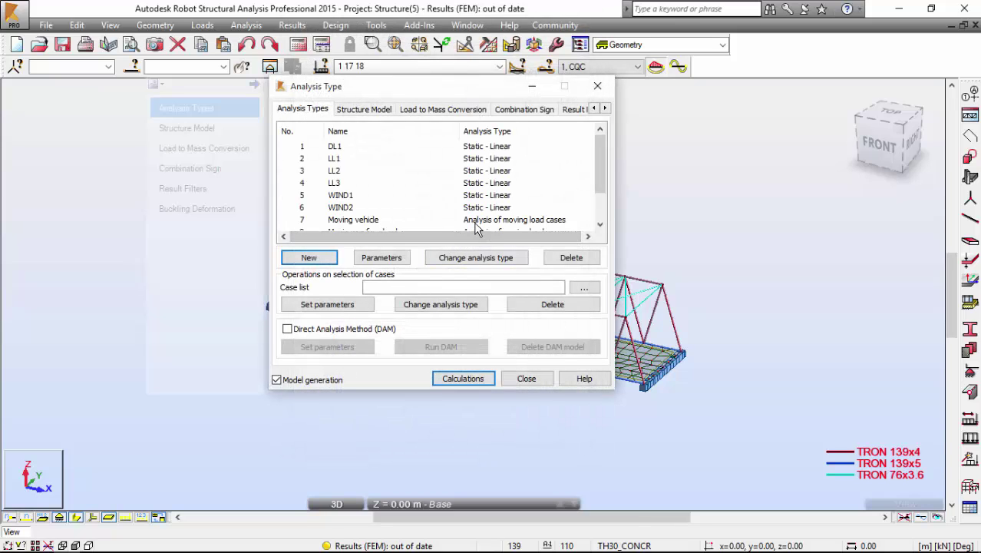
Step: Enable DSC algorithm (bar releases) in Job Preferences' Structure Analysis, keeping Automatic solving
{"action": "left_click", "coordinate": [376, 25]}
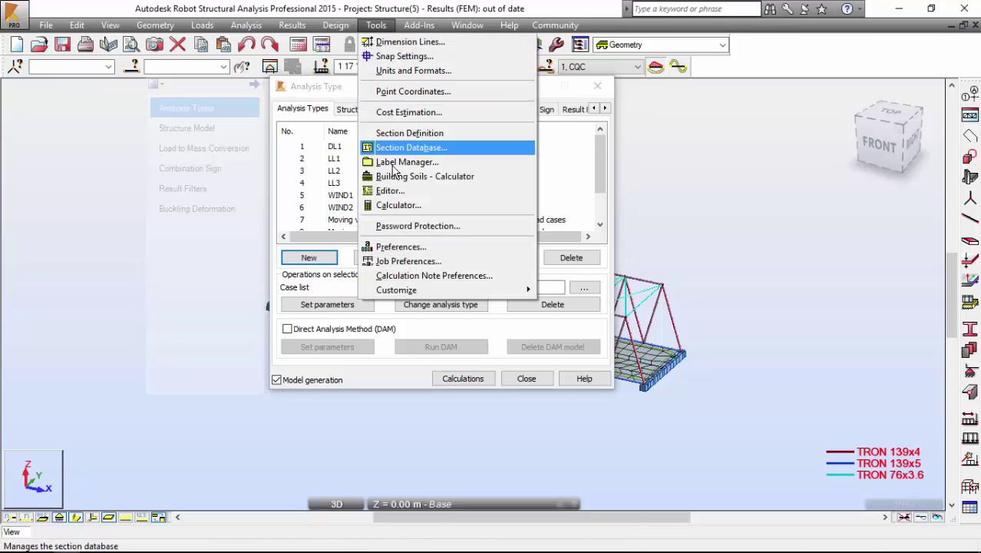
{"action": "left_click", "coordinate": [406, 261]}
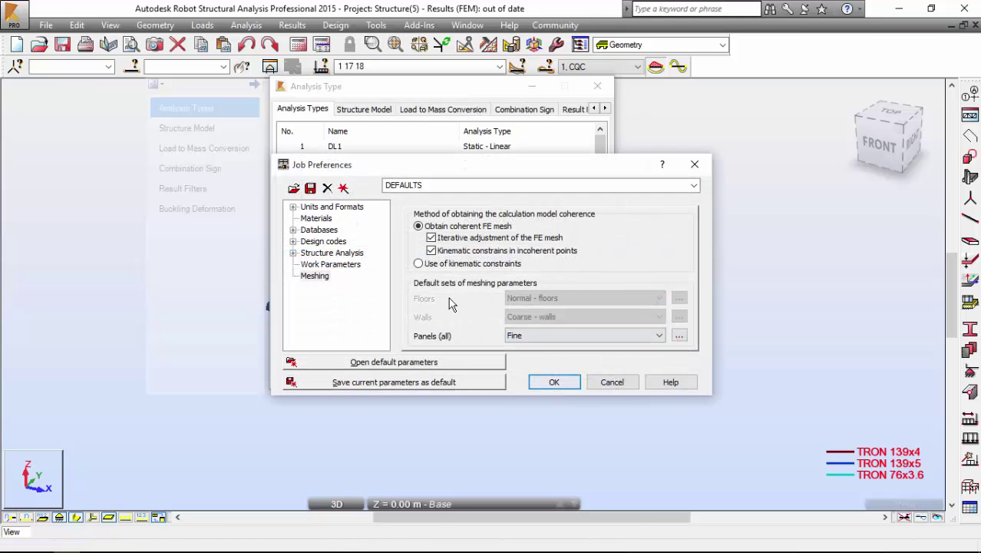
{"action": "left_click", "coordinate": [307, 257]}
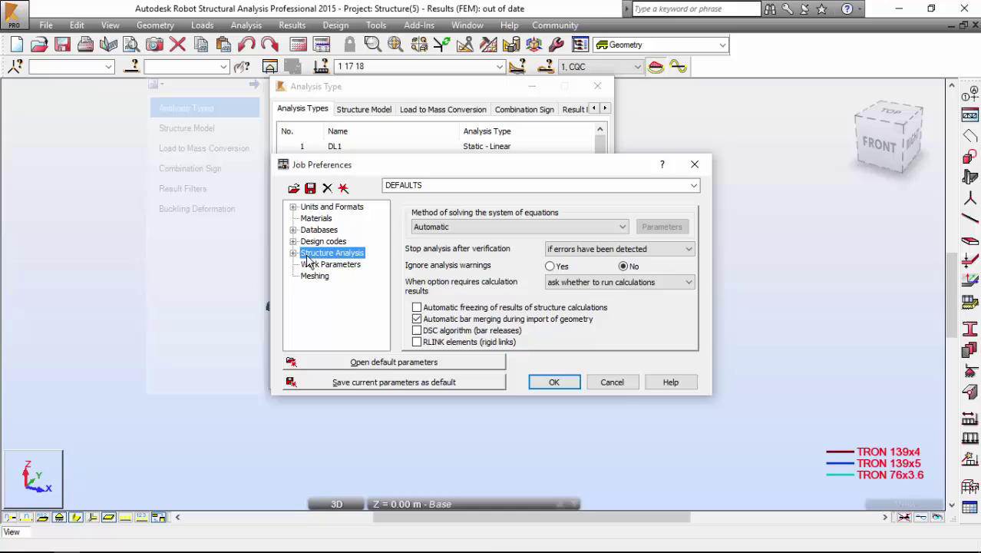
{"action": "left_click", "coordinate": [439, 228]}
{"action": "left_click", "coordinate": [440, 232]}
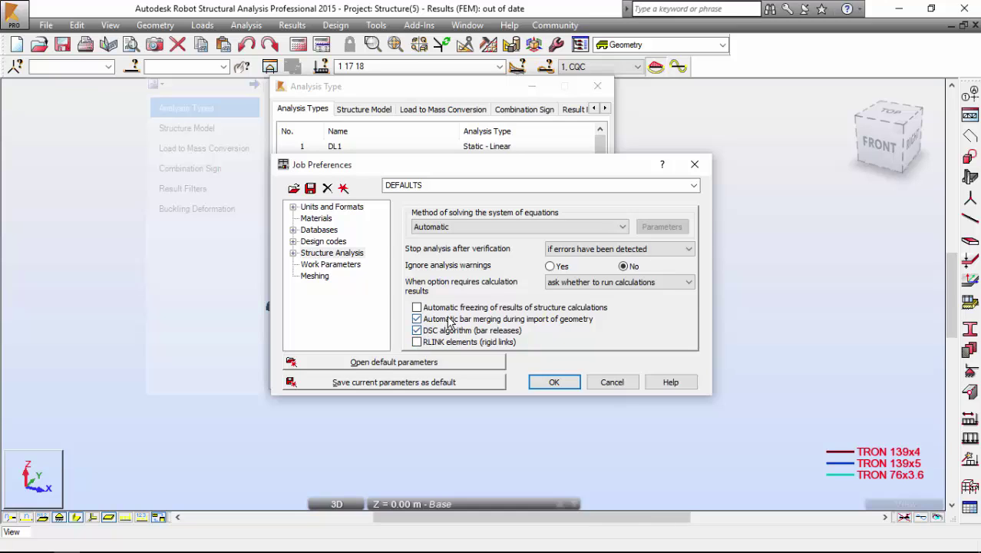
{"action": "left_click", "coordinate": [554, 382]}
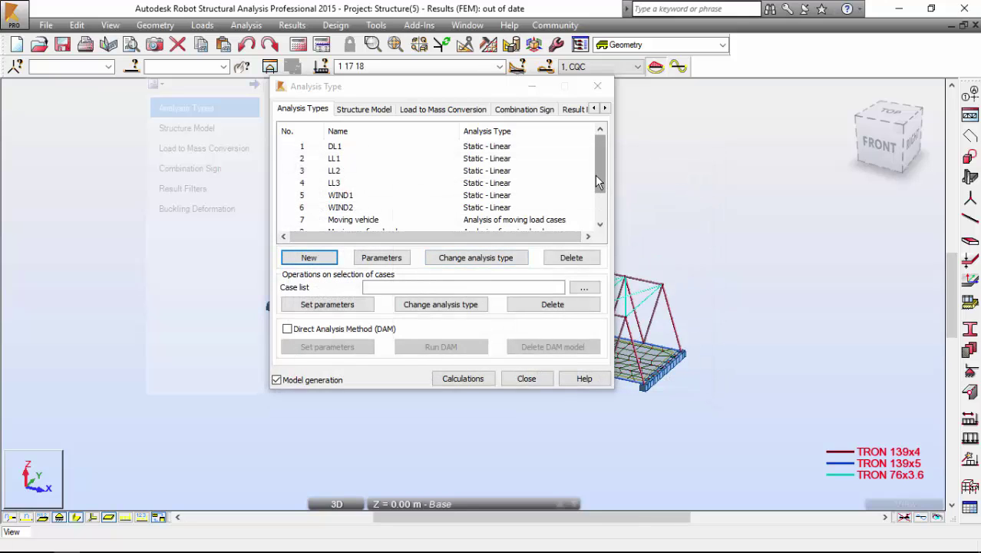
Step: Run the calculations, continuing past the missing-eigenvalue warning
{"action": "left_click_drag", "start_coordinate": [595, 175], "coordinate": [594, 199]}
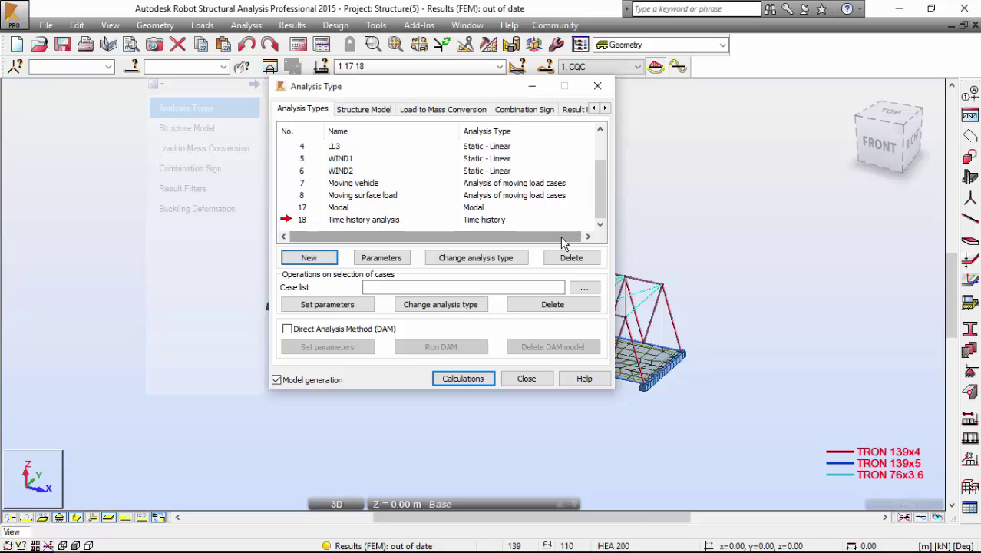
{"action": "left_click", "coordinate": [463, 379]}
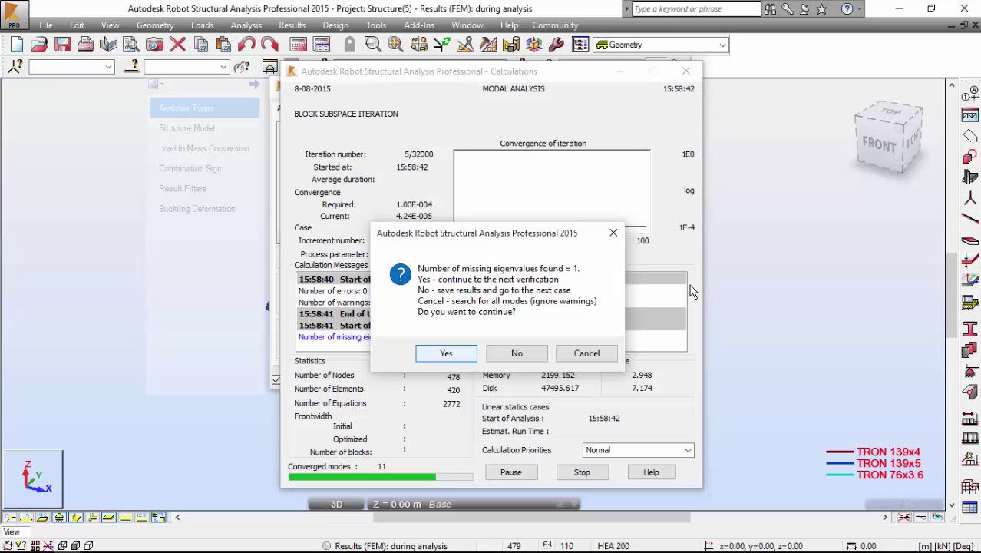
{"action": "left_click", "coordinate": [448, 357]}
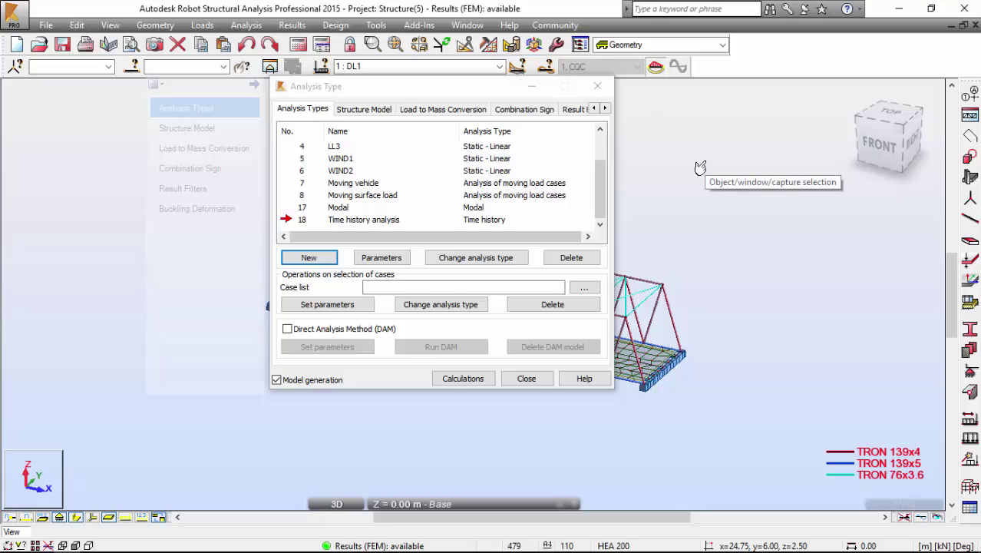
Step: Add the 18_Displacement_UX_12 diagram, UX displacement at node 12, in Time History Analysis - Diagrams
{"action": "left_click", "coordinate": [291, 25]}
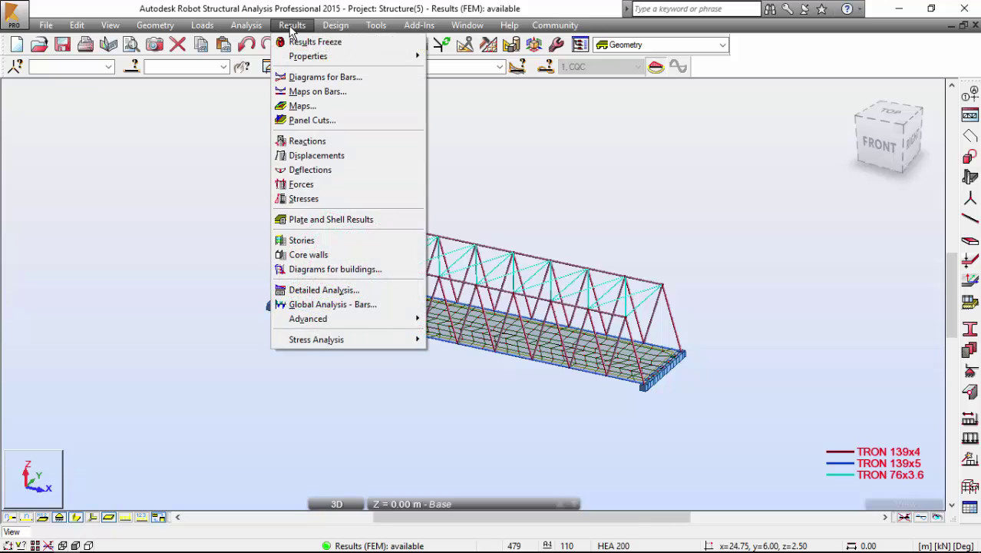
{"action": "mouse_move", "coordinate": [328, 319]}
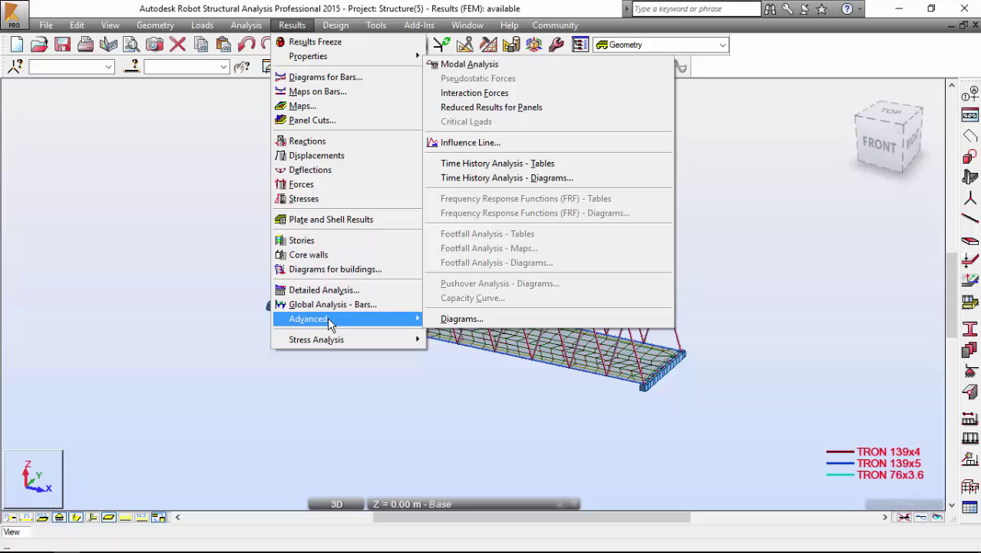
{"action": "left_click", "coordinate": [522, 178]}
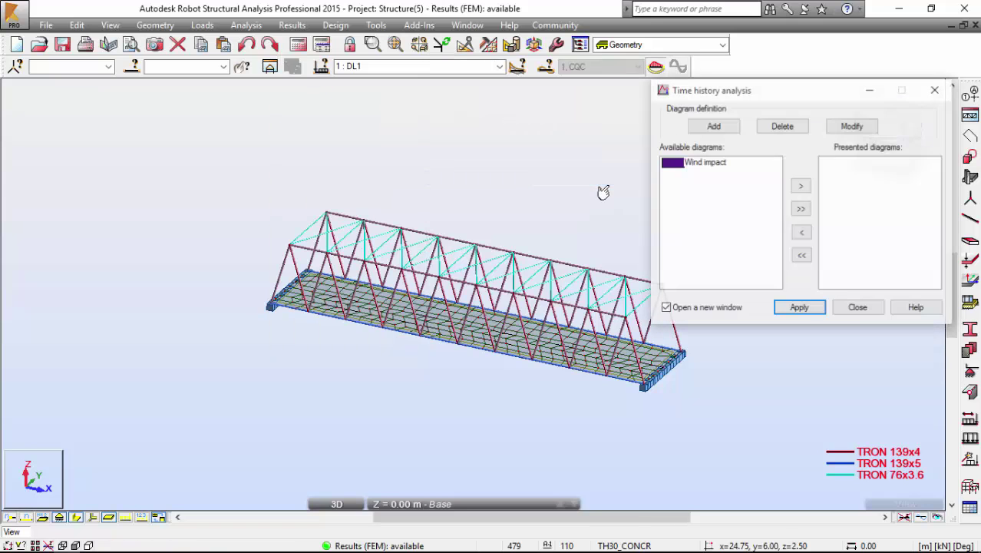
{"action": "left_click_drag", "start_coordinate": [670, 89], "coordinate": [217, 116]}
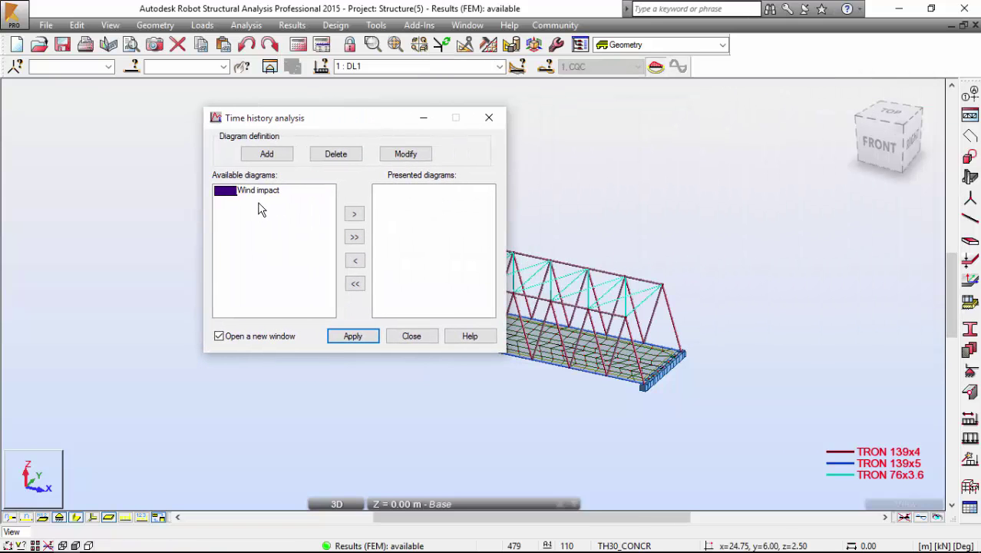
{"action": "left_click", "coordinate": [261, 197]}
{"action": "left_click", "coordinate": [266, 154]}
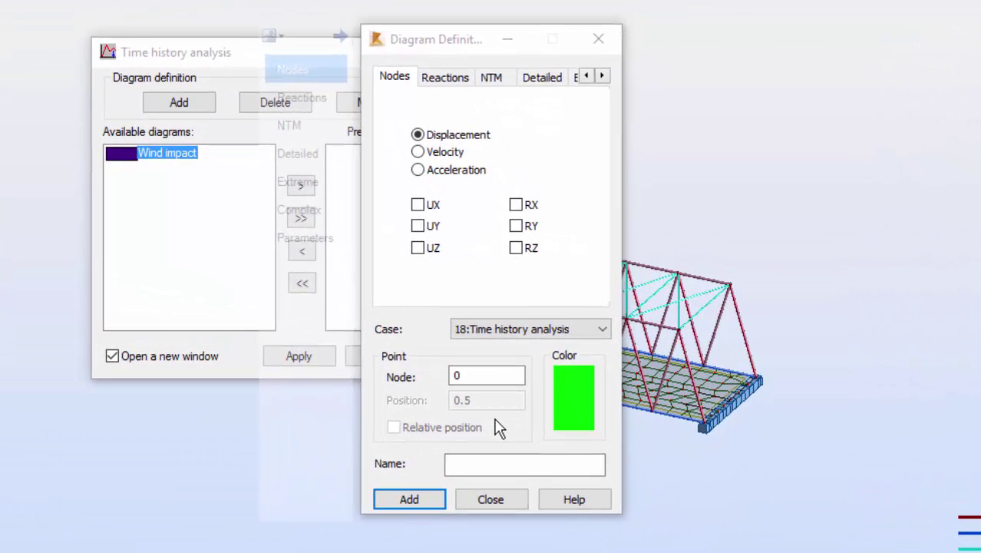
{"action": "left_click", "coordinate": [418, 205]}
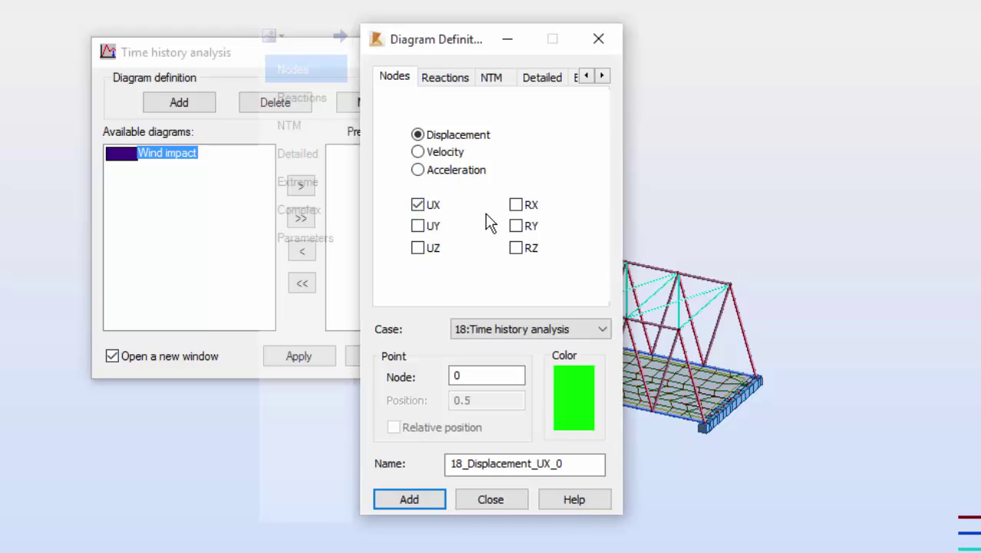
{"action": "double_click", "coordinate": [460, 374]}
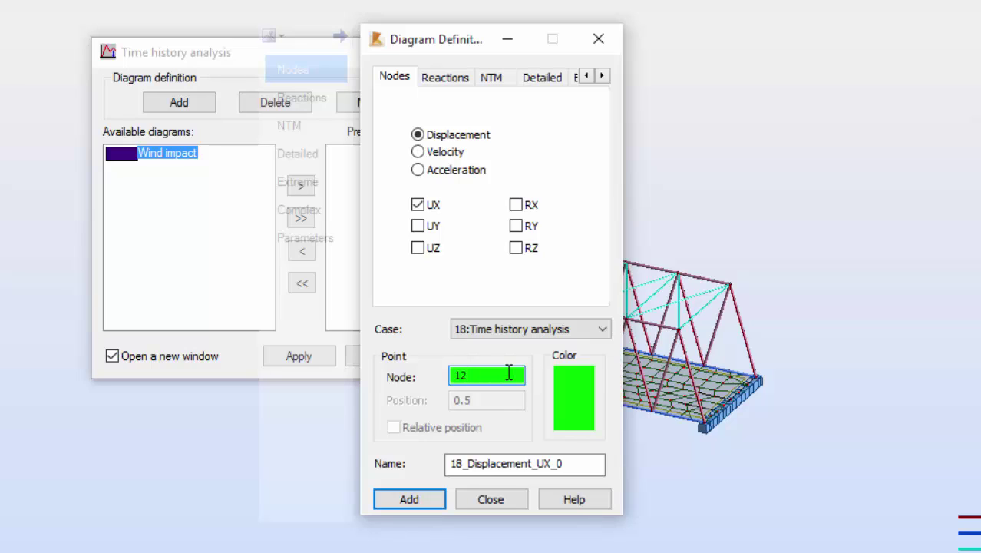
{"action": "left_click", "coordinate": [411, 500]}
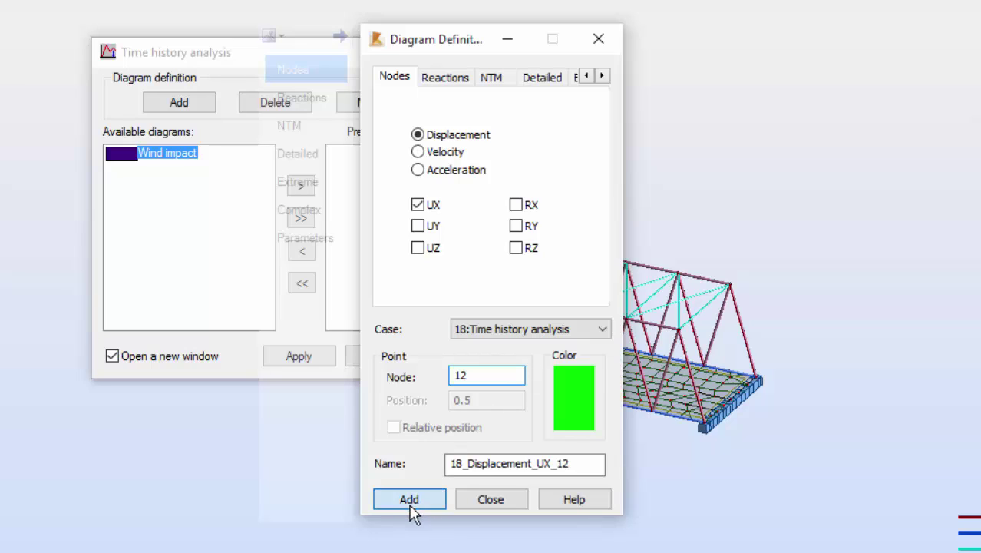
{"action": "left_click", "coordinate": [481, 499]}
Step: Plot 18_Displacement_UX_12 as a graph, then return to the 3D truss model view
{"action": "left_click", "coordinate": [173, 169]}
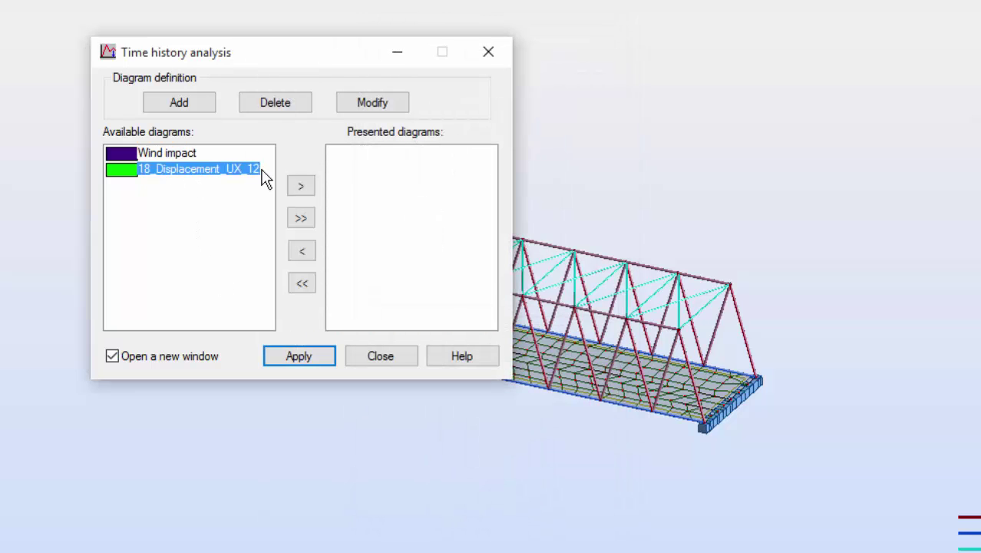
{"action": "left_click", "coordinate": [298, 190]}
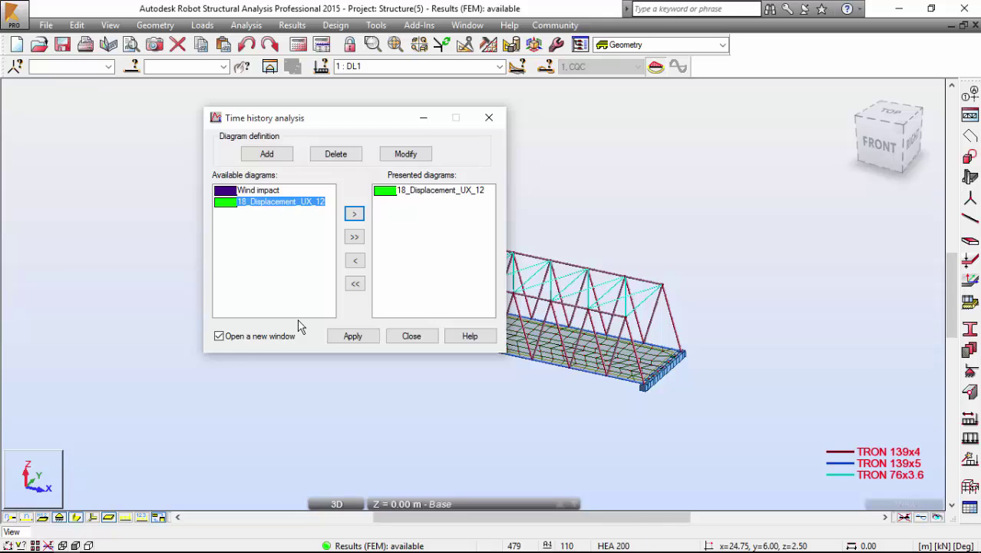
{"action": "left_click", "coordinate": [372, 337]}
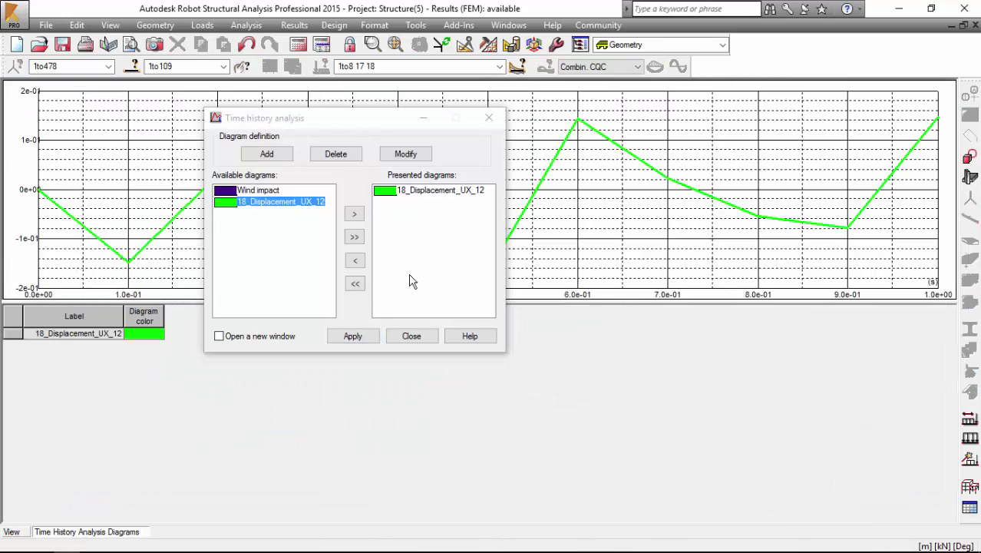
{"action": "left_click_drag", "start_coordinate": [334, 119], "coordinate": [432, 188]}
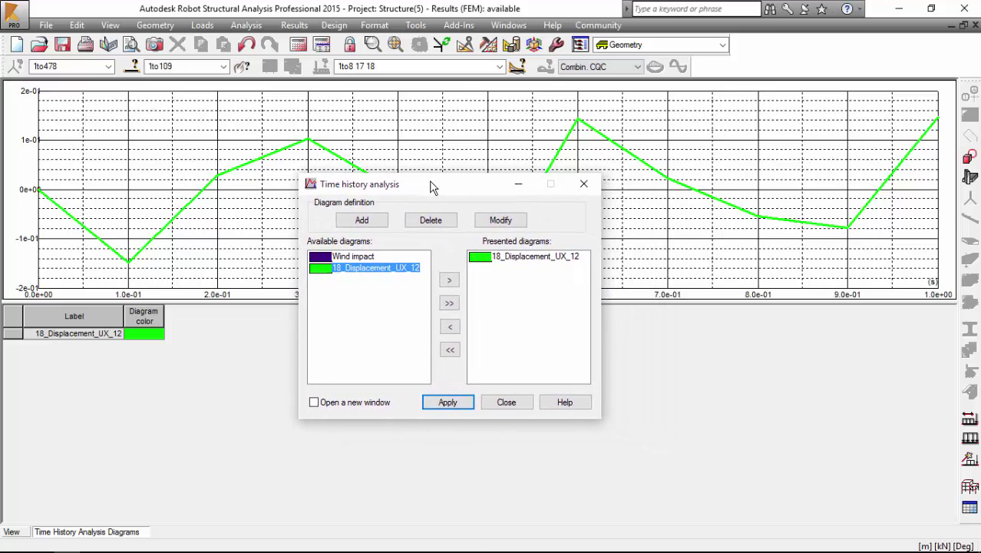
{"action": "left_click", "coordinate": [14, 531]}
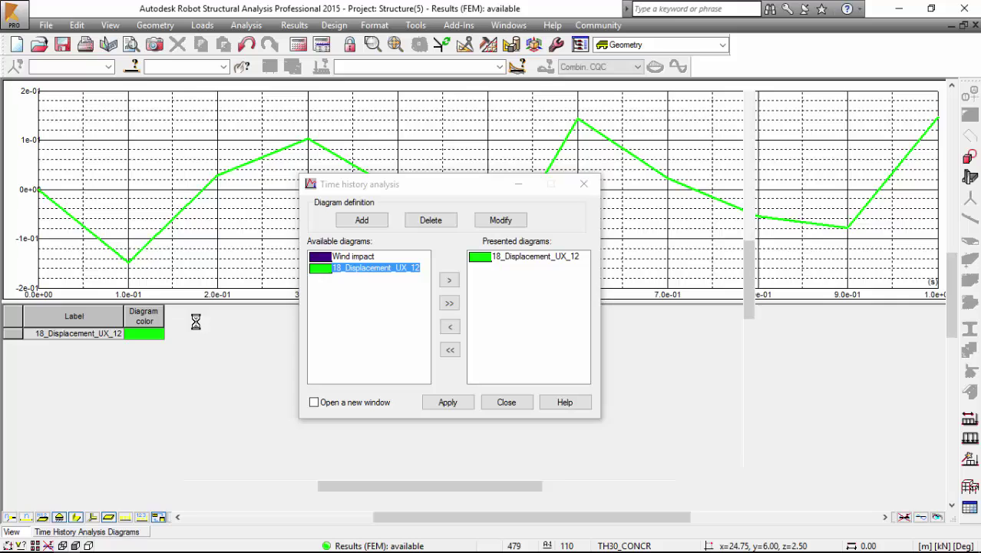
{"action": "scroll", "coordinate": [223, 279], "scroll_direction": "up", "scroll_amount": 5}
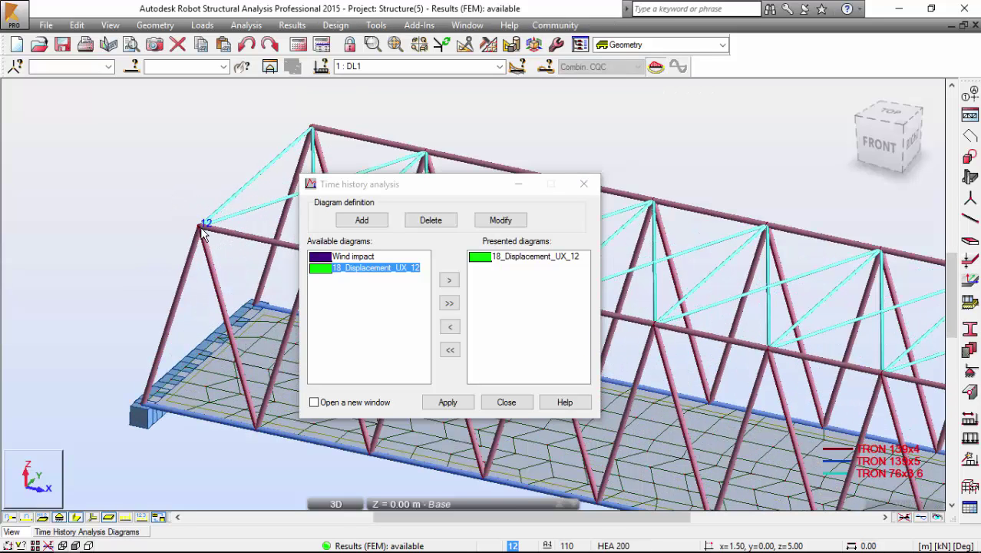
Step: Close the time history dialog and make 5 : WIND1 the current load case
{"action": "left_click", "coordinate": [504, 402]}
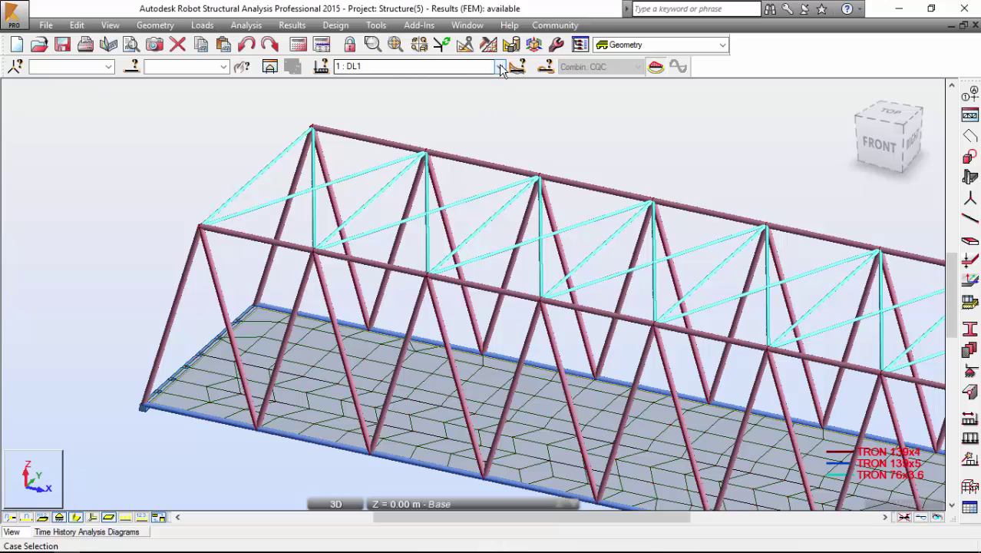
{"action": "left_click", "coordinate": [501, 67]}
{"action": "left_click", "coordinate": [432, 123]}
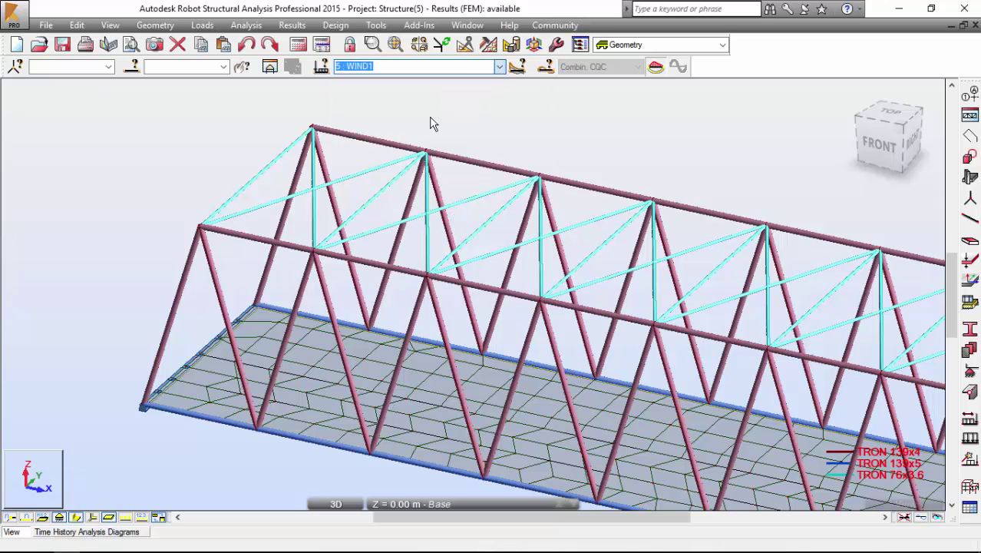
Step: Return to the 18_Displacement_UX_12 time history graph for node 12
{"action": "scroll", "coordinate": [432, 123], "scroll_direction": "down", "scroll_amount": 5}
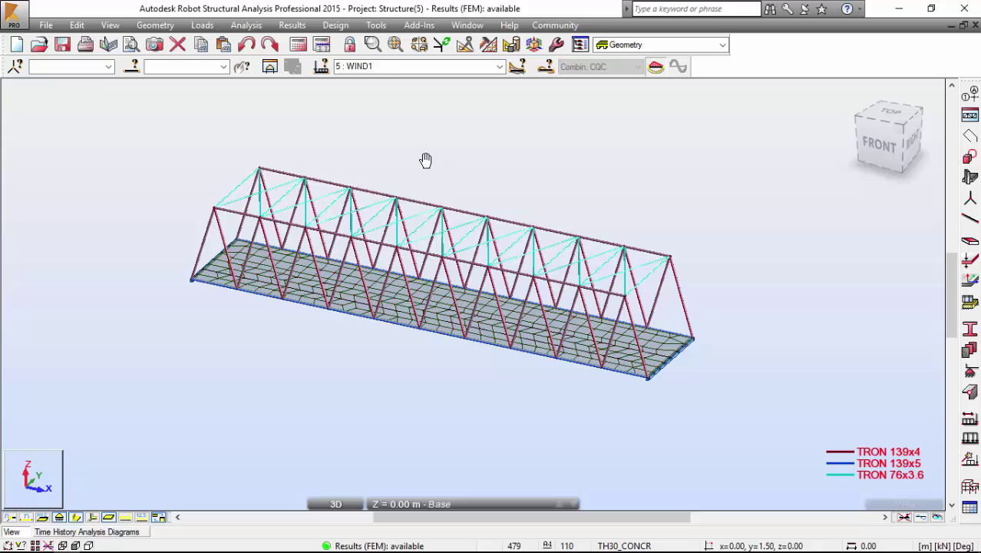
{"action": "middle_click_drag", "start_coordinate": [426, 160], "coordinate": [390, 182]}
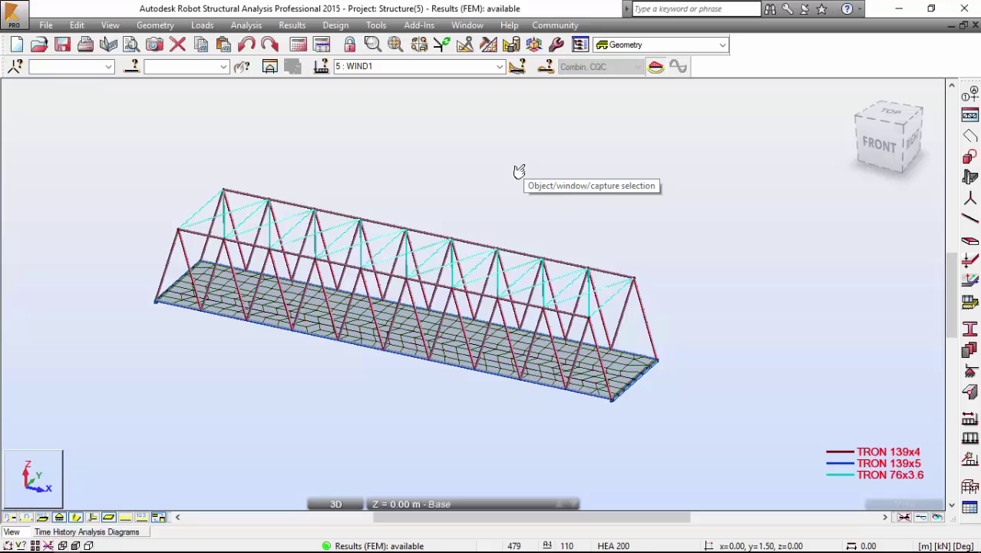
{"action": "left_click", "coordinate": [144, 532]}
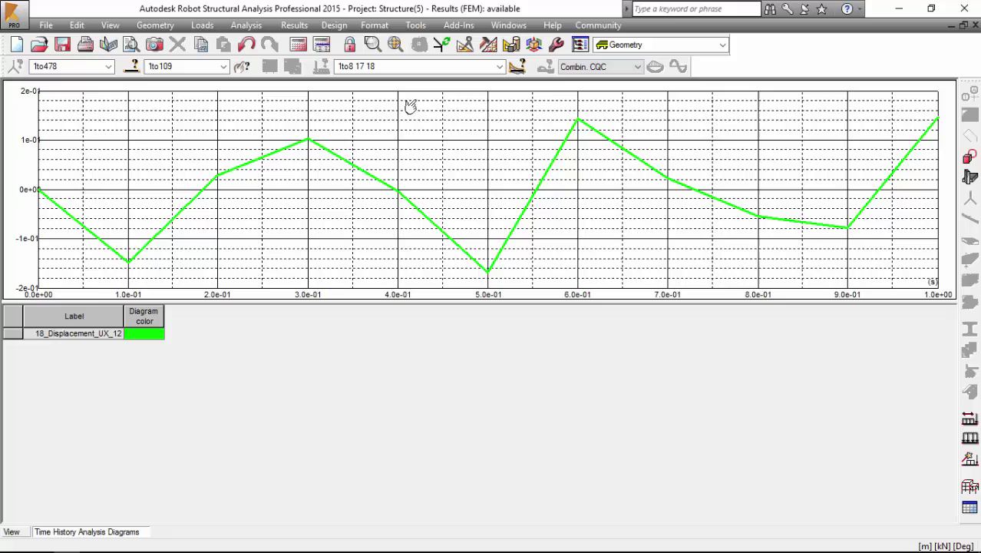
Step: Close the displacement graph and delete the 18_Displacement_UX_12 diagram in the Time History Diagrams settings
{"action": "left_click", "coordinate": [974, 24]}
{"action": "left_click", "coordinate": [293, 26]}
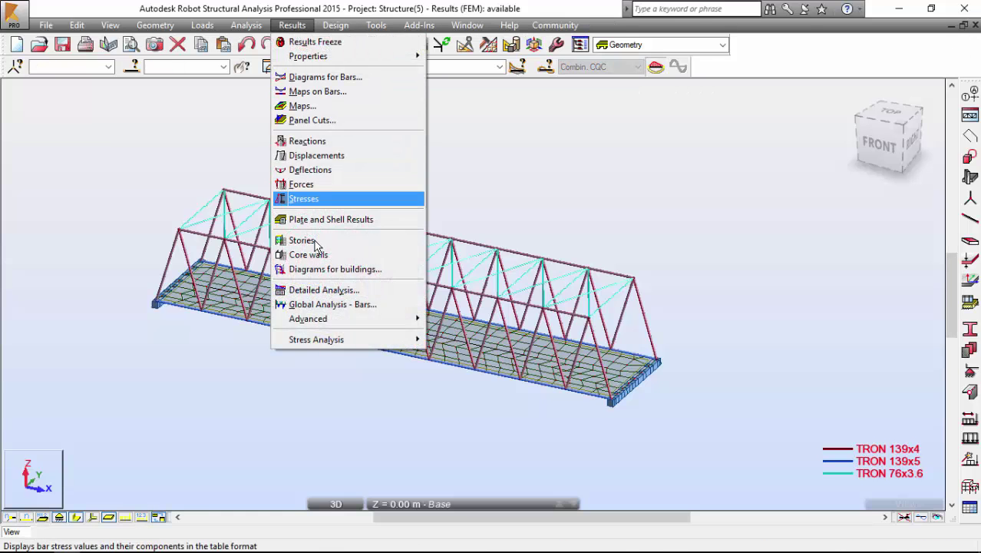
{"action": "mouse_move", "coordinate": [323, 319]}
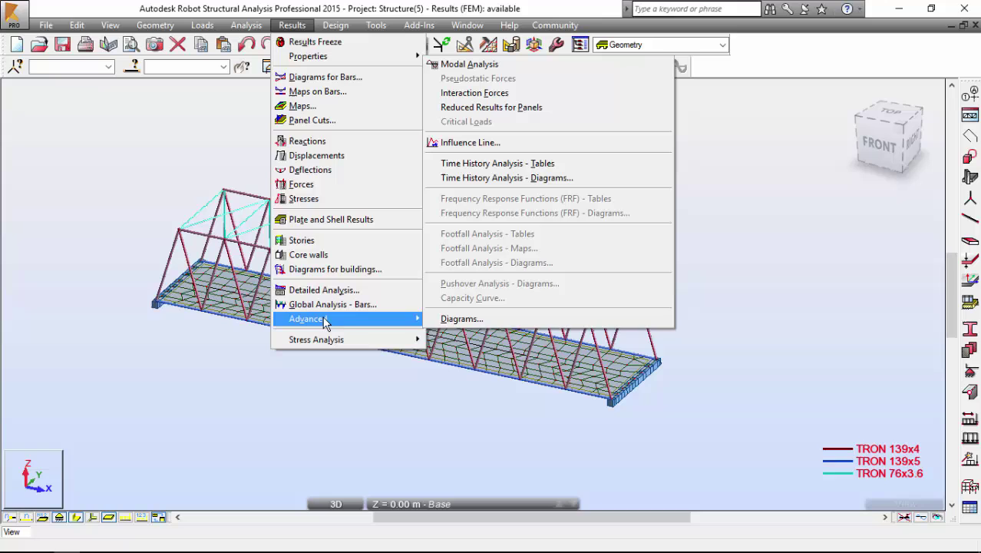
{"action": "left_click", "coordinate": [506, 179]}
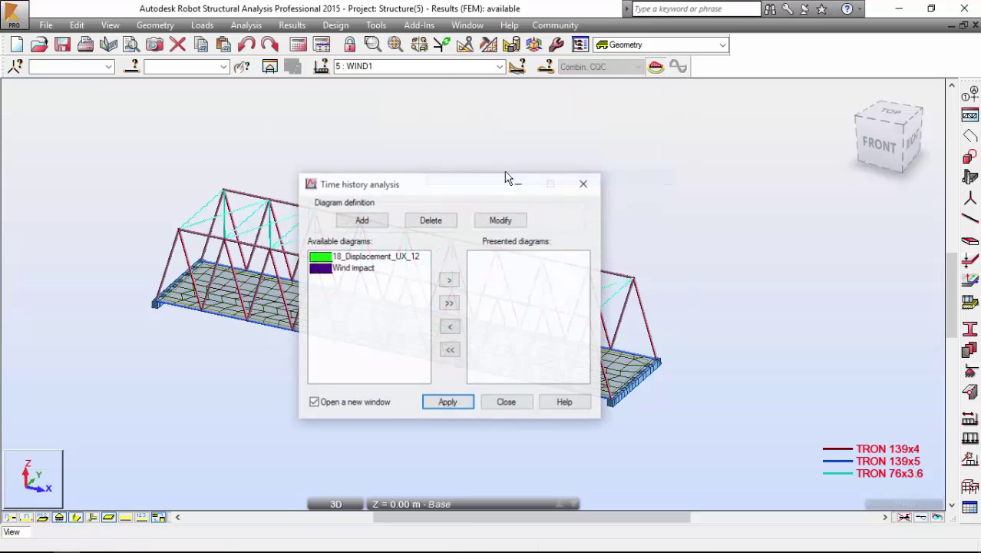
{"action": "left_click", "coordinate": [364, 257]}
{"action": "left_click", "coordinate": [431, 220]}
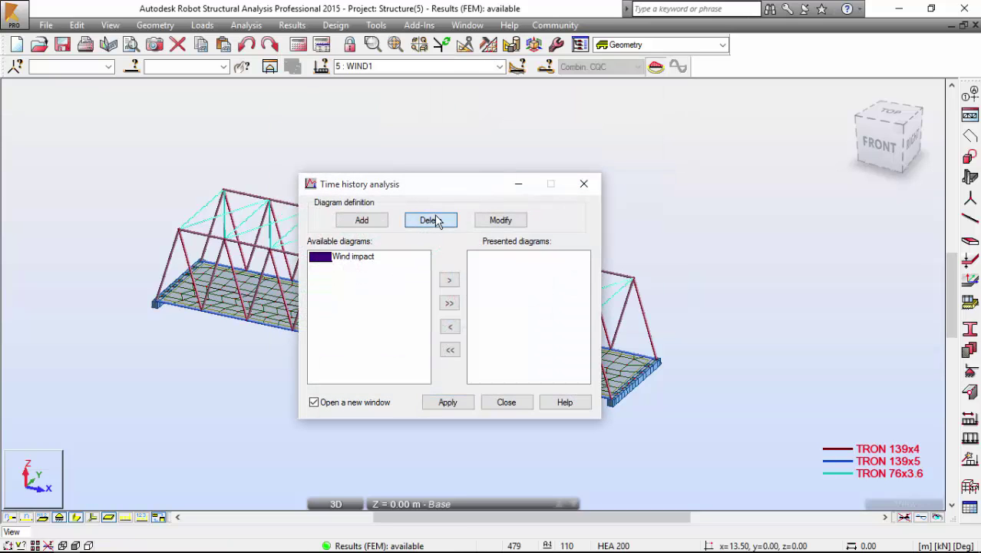
Step: Define a UX acceleration diagram at node 12 and move 18_Acceleration_AX_12 to the presented diagrams
{"action": "left_click", "coordinate": [360, 258]}
{"action": "left_click", "coordinate": [364, 220]}
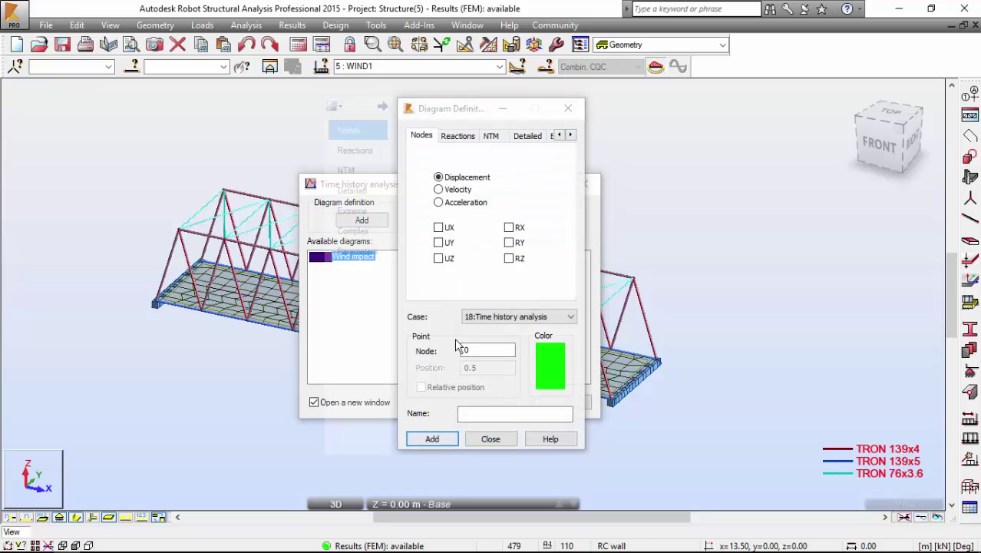
{"action": "left_click", "coordinate": [460, 204]}
{"action": "left_click", "coordinate": [439, 228]}
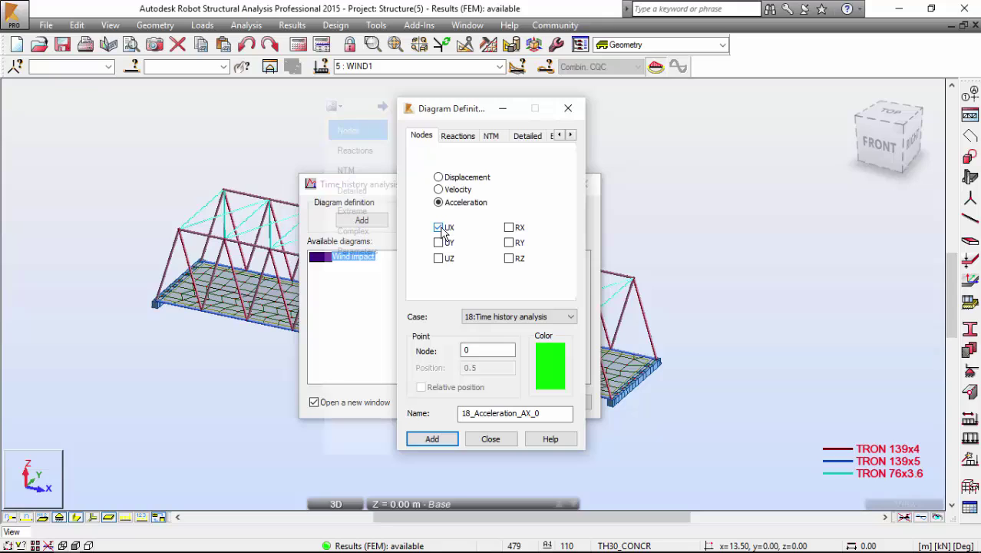
{"action": "double_click", "coordinate": [472, 350]}
{"action": "type", "text": "12"}
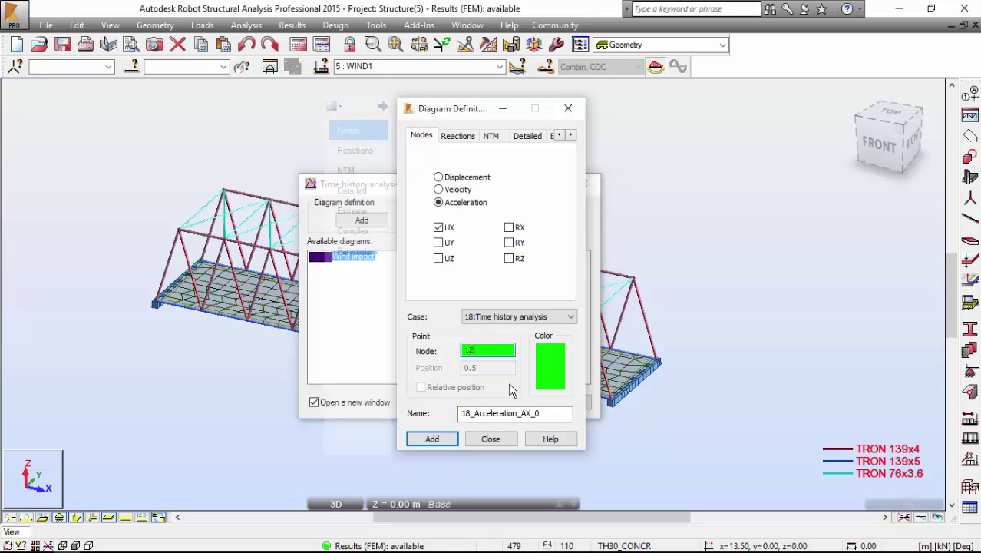
{"action": "left_click", "coordinate": [432, 439]}
{"action": "left_click", "coordinate": [481, 439]}
{"action": "left_click", "coordinate": [381, 268]}
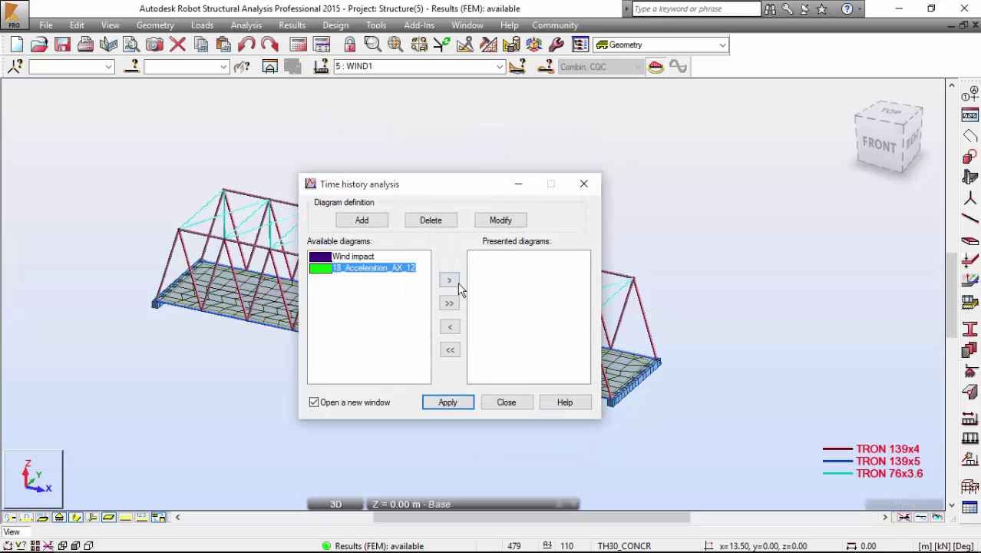
{"action": "left_click", "coordinate": [449, 280]}
Step: Plot the 18_Acceleration_AX_12 diagram, then close the time history dialog and graph window
{"action": "left_click", "coordinate": [460, 401]}
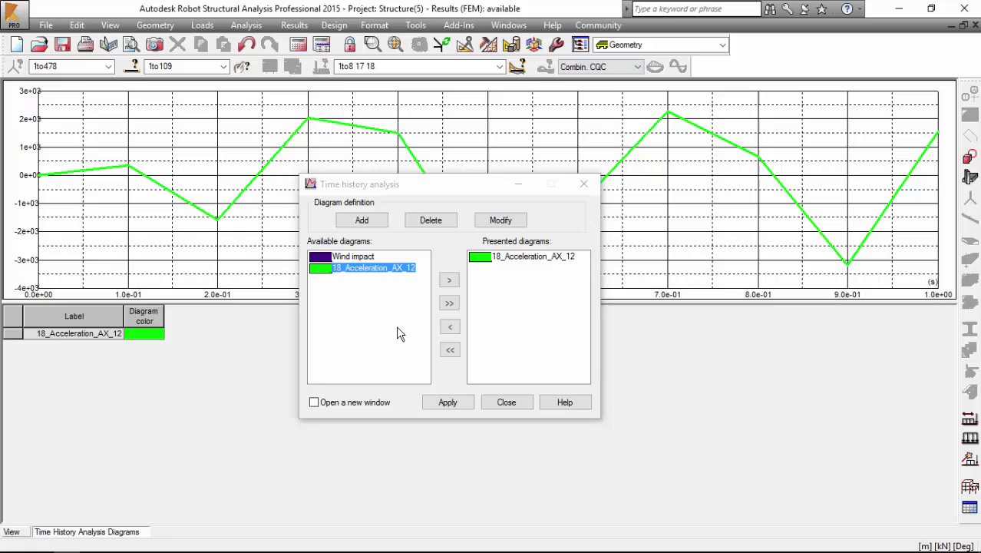
{"action": "left_click_drag", "start_coordinate": [432, 190], "coordinate": [496, 198]}
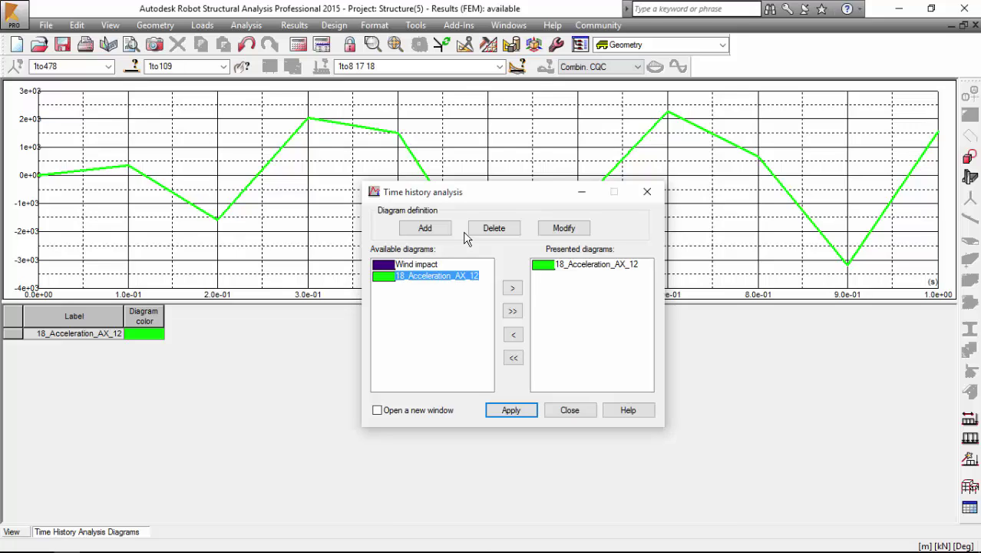
{"action": "left_click", "coordinate": [647, 191]}
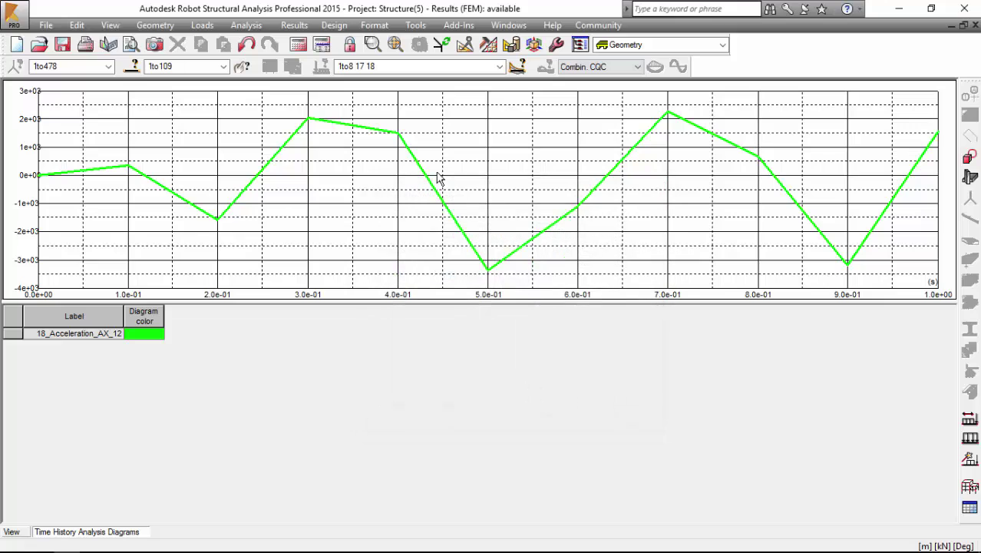
{"action": "left_click", "coordinate": [975, 26]}
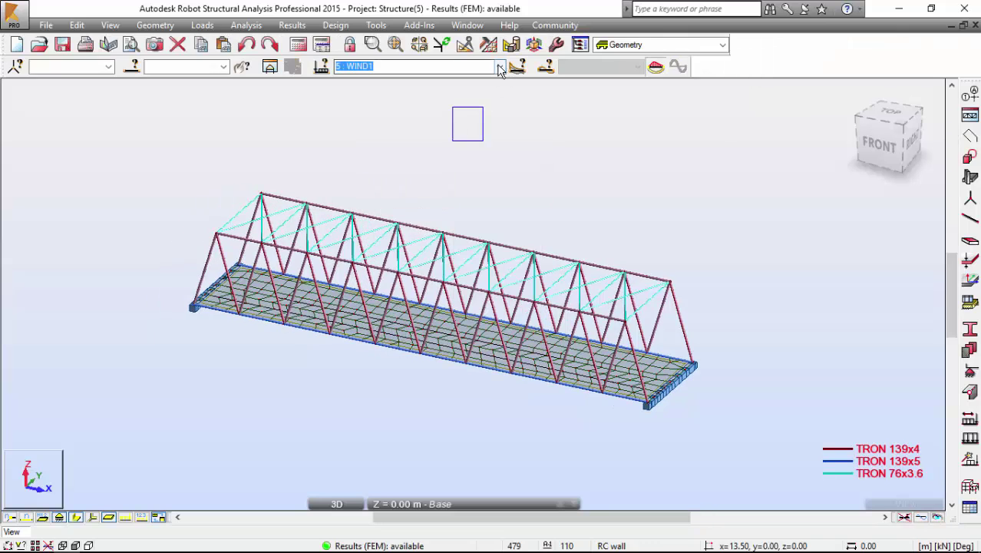
{"action": "left_click", "coordinate": [499, 68]}
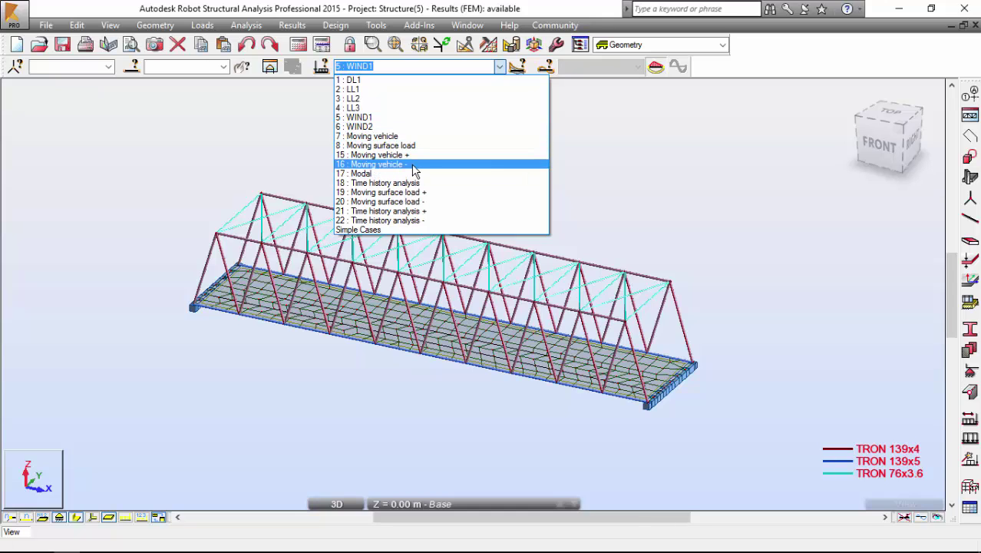
Step: Make 5 : WIND1 current and display its FY=10.00 kN load values on the bridge
{"action": "left_click", "coordinate": [409, 122]}
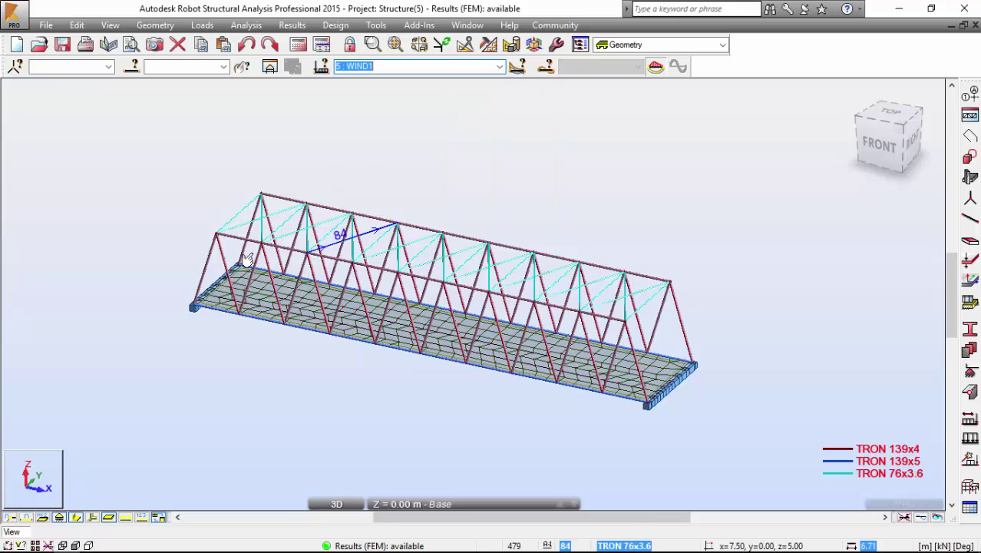
{"action": "left_click", "coordinate": [141, 516]}
{"action": "middle_click_drag", "start_coordinate": [201, 368], "coordinate": [540, 204]}
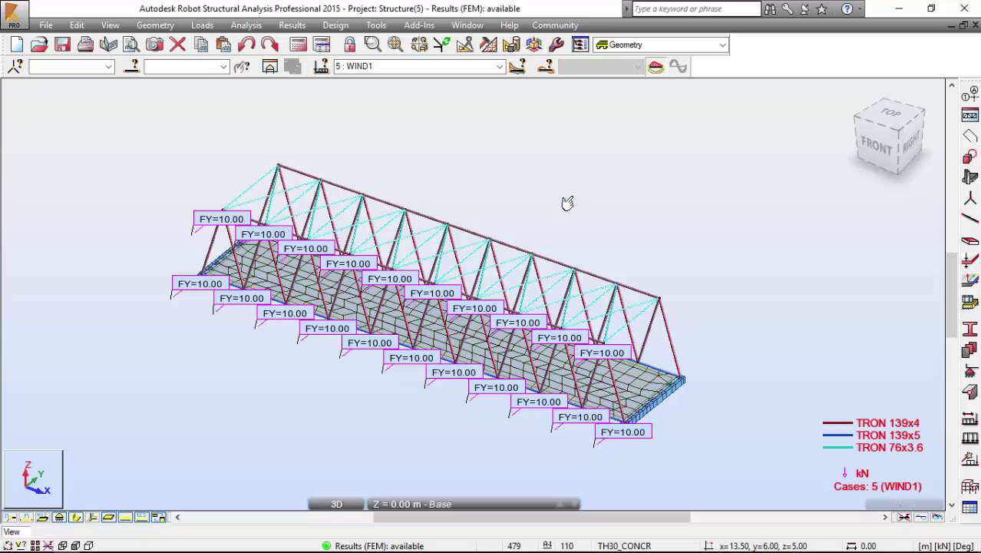